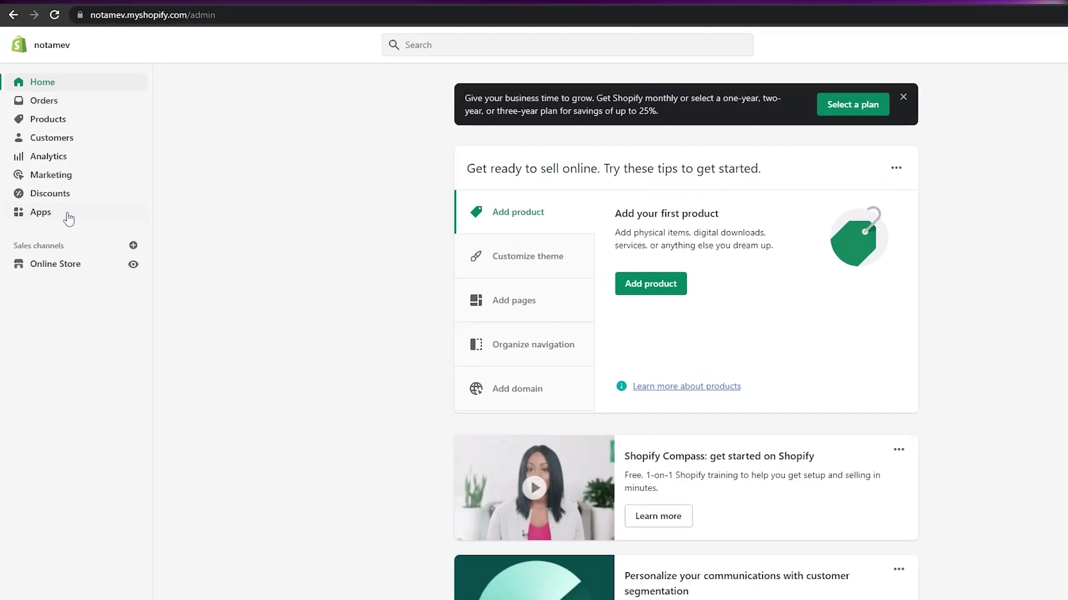
- Open the dropshipping starter pack collection in the Shopify App Store and filter it to Sourcing and selling products
left_click(68, 217)
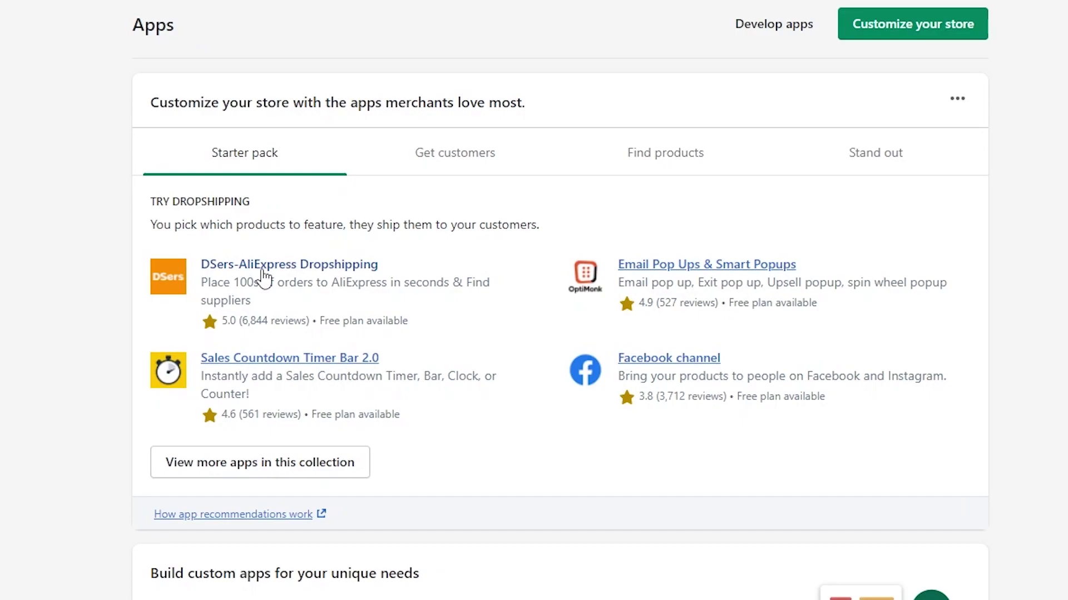
left_click(248, 465)
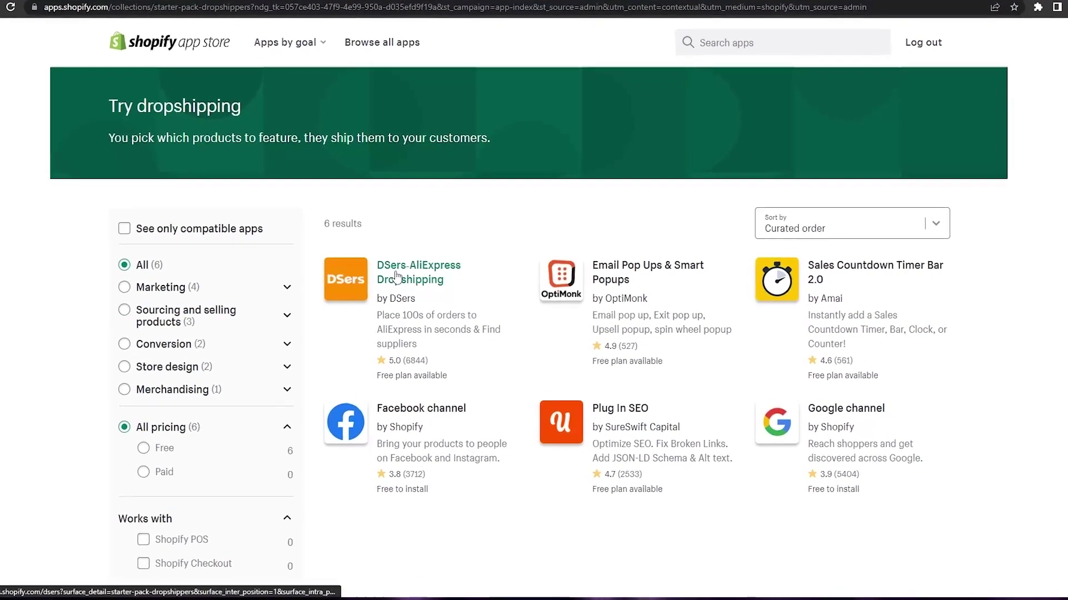
scroll(397, 276, "down", 2)
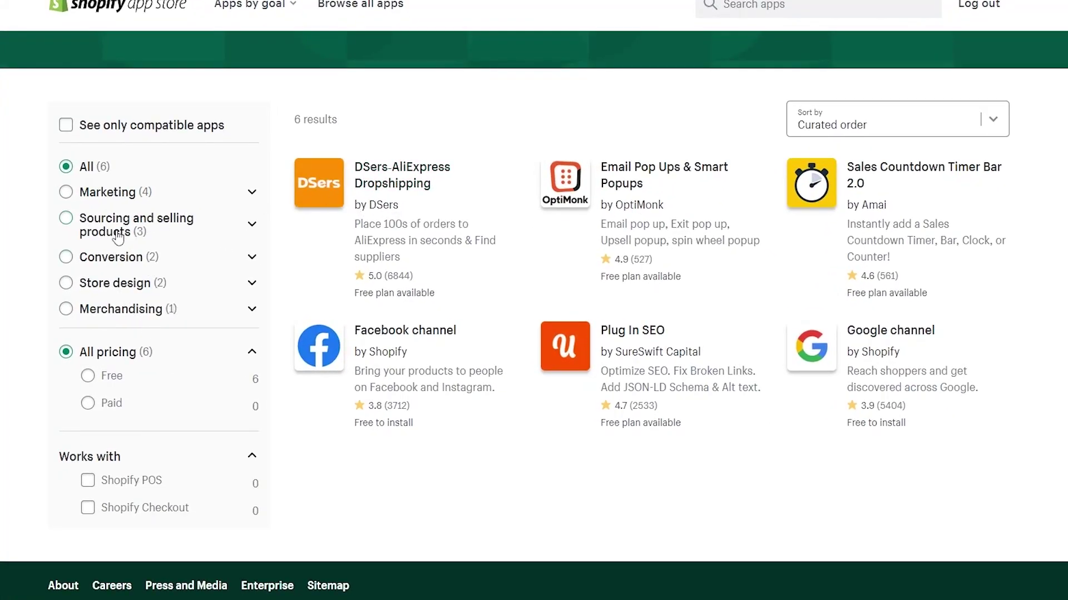
left_click(72, 224)
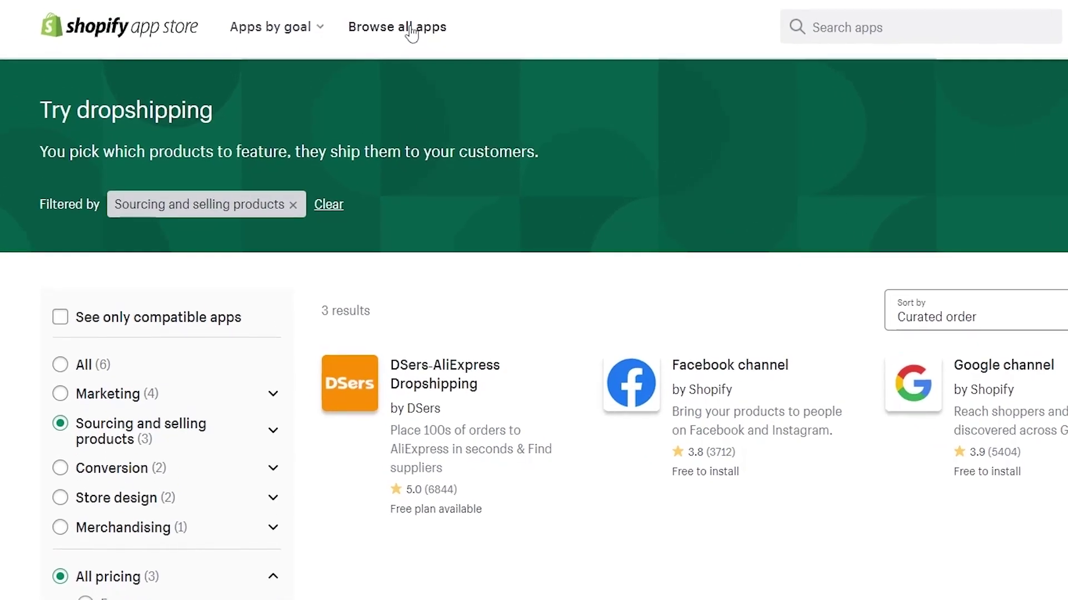
- Browse all apps in the app store and open the DSers-AliExpress Dropshipping listing
left_click(411, 33)
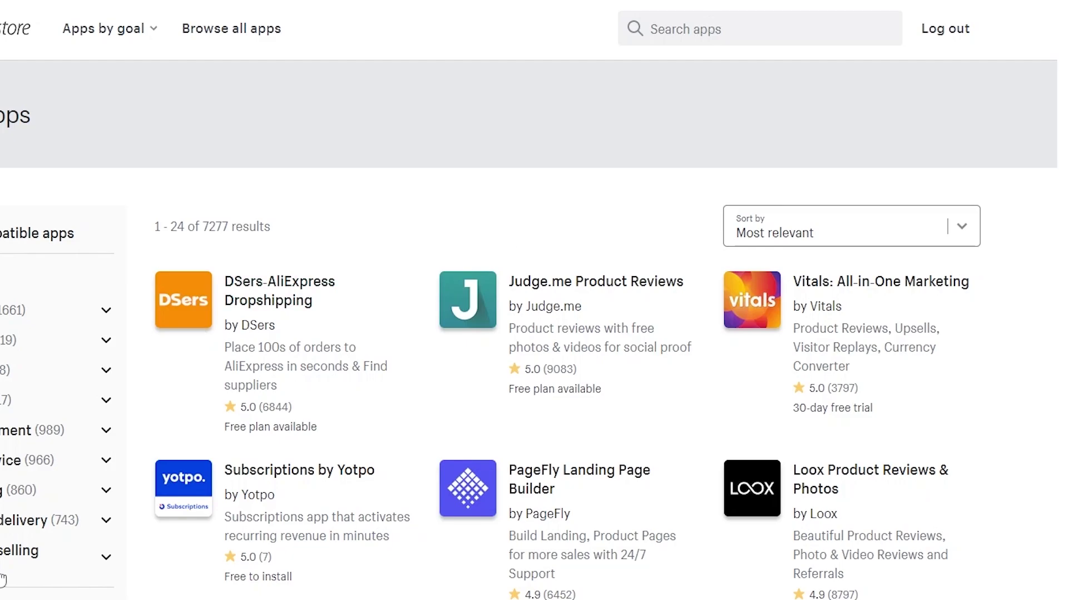
scroll(14, 586, "down", 2)
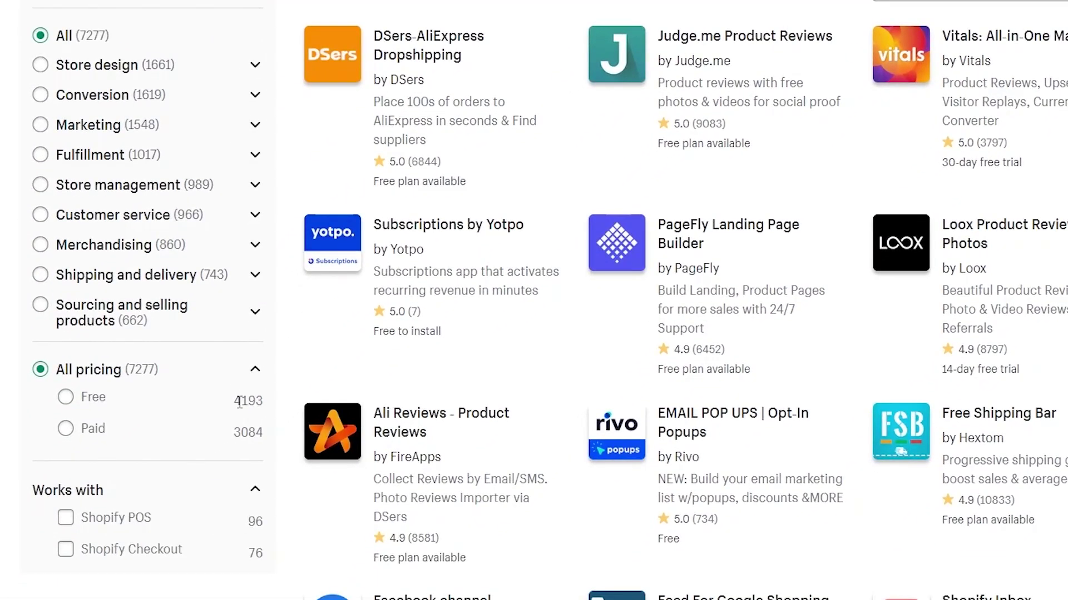
scroll(241, 465, "down", 3)
scroll(240, 465, "up", 2)
scroll(173, 295, "up", 2)
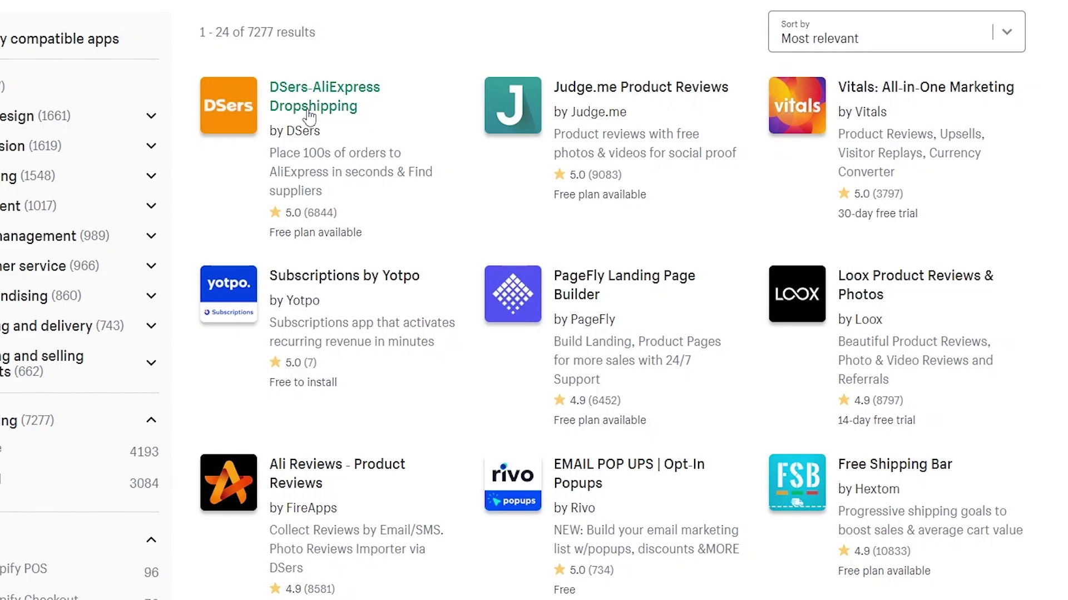
left_click(309, 117)
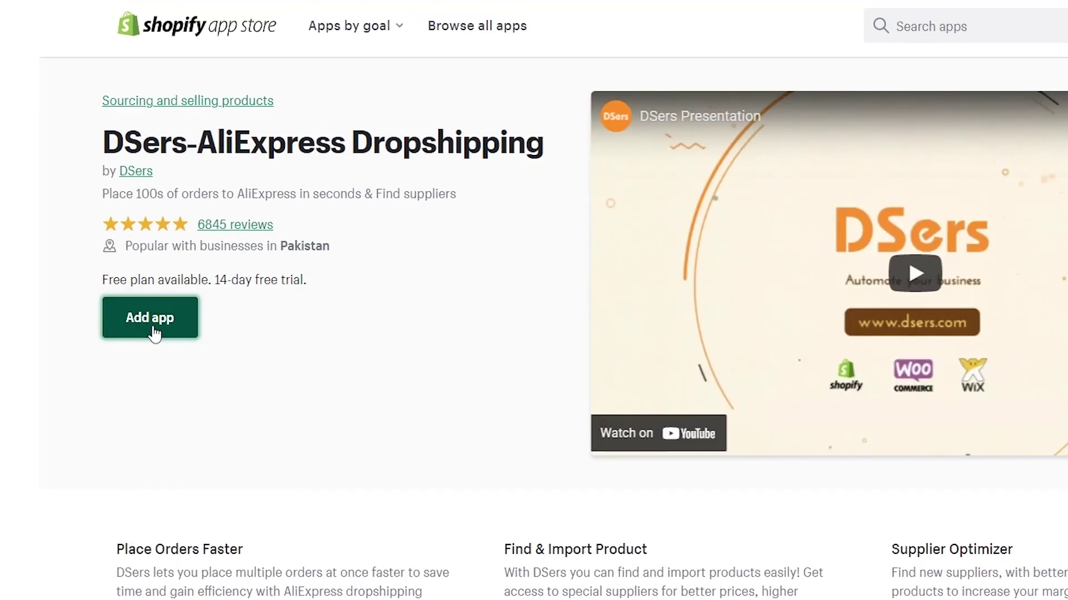
- Install the DSers-AliExpress Dropshipping app on the store and create a DSers account
left_click(154, 329)
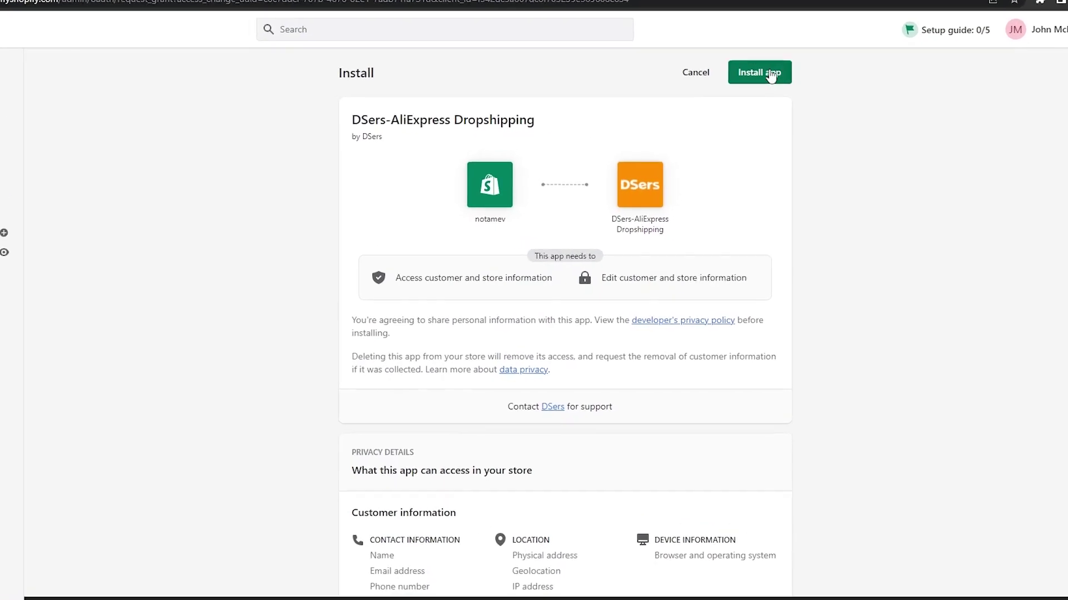
left_click(768, 56)
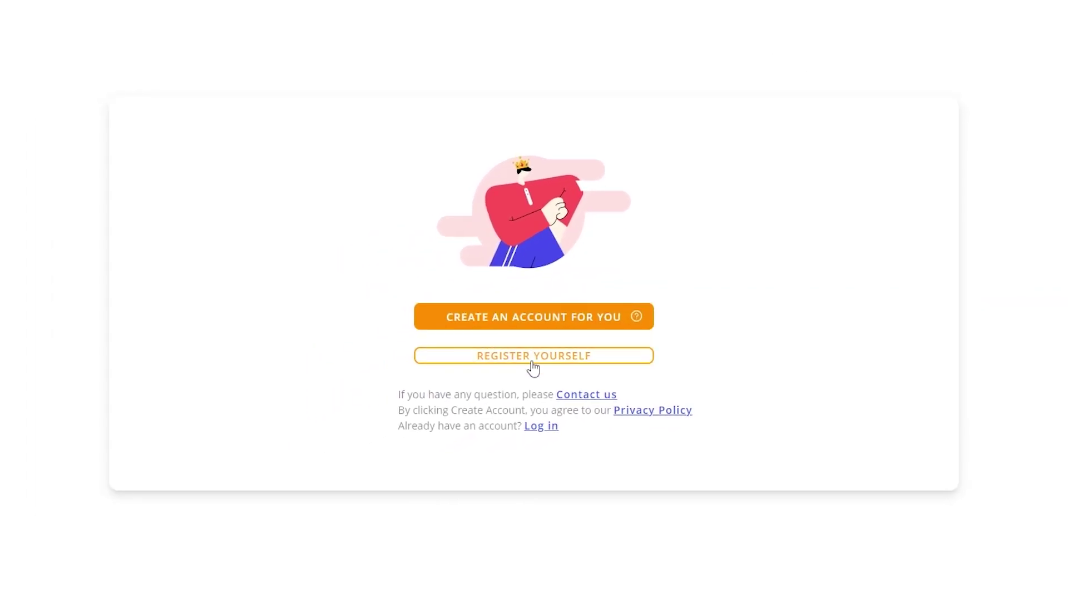
left_click(549, 328)
left_click(645, 139)
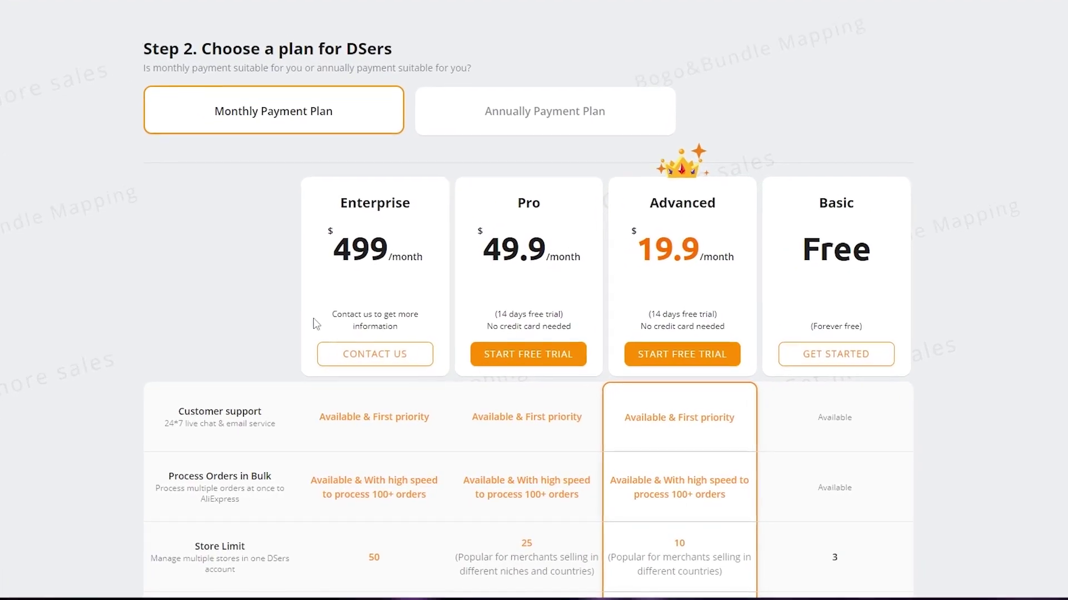
- Compare the prices, store and product limits, and features of the Enterprise, Pro, Advanced and Basic monthly plans
scroll(547, 301, "down", 2)
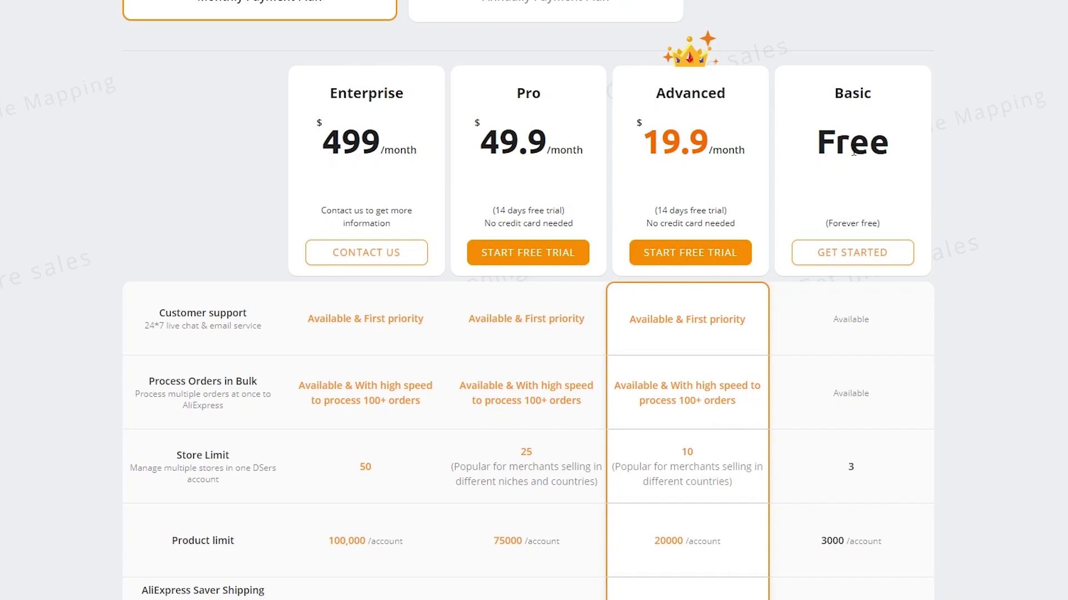
scroll(863, 233, "down", 10)
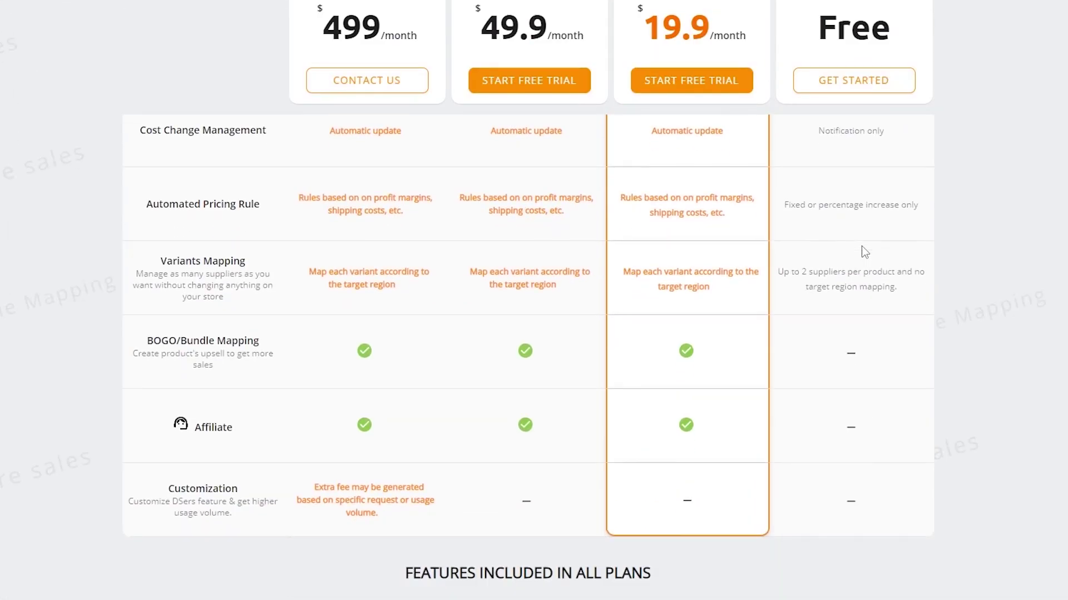
scroll(863, 251, "down", 3)
scroll(863, 250, "up", 3)
scroll(654, 413, "up", 5)
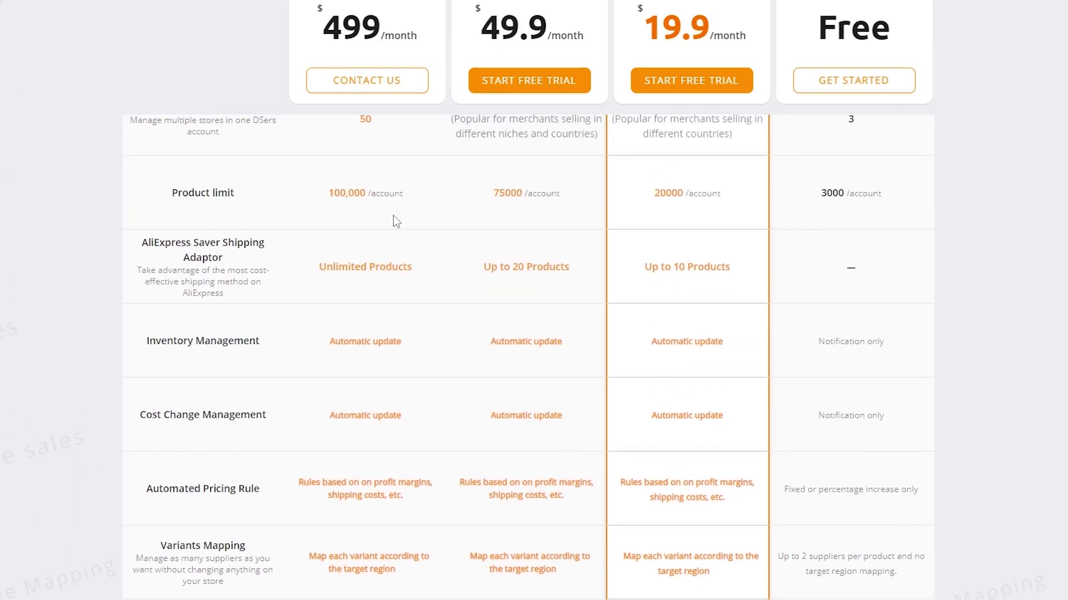
scroll(827, 239, "up", 4)
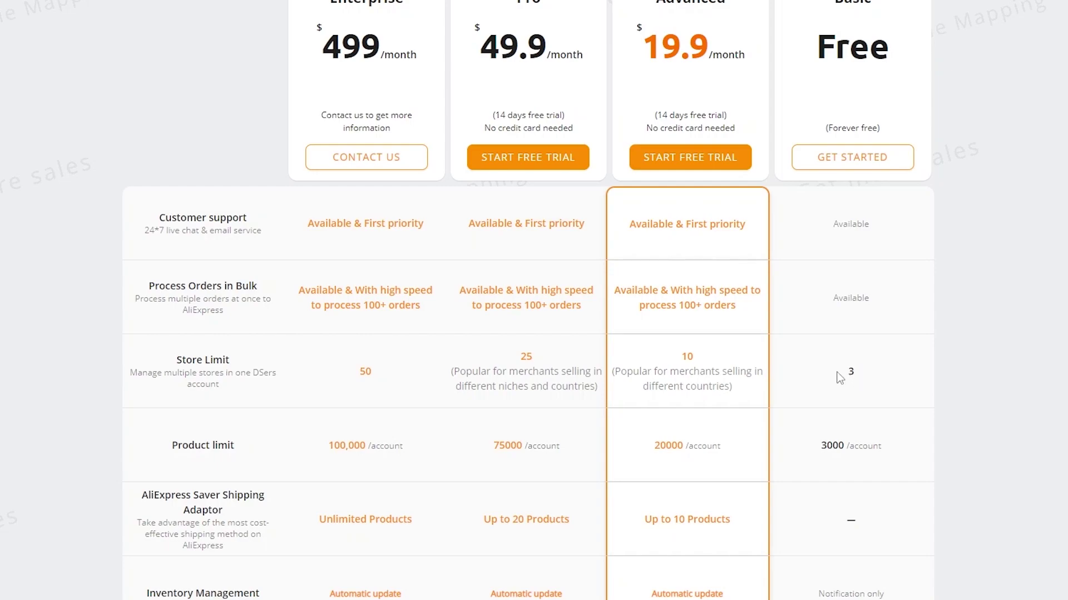
scroll(836, 305, "down", 3)
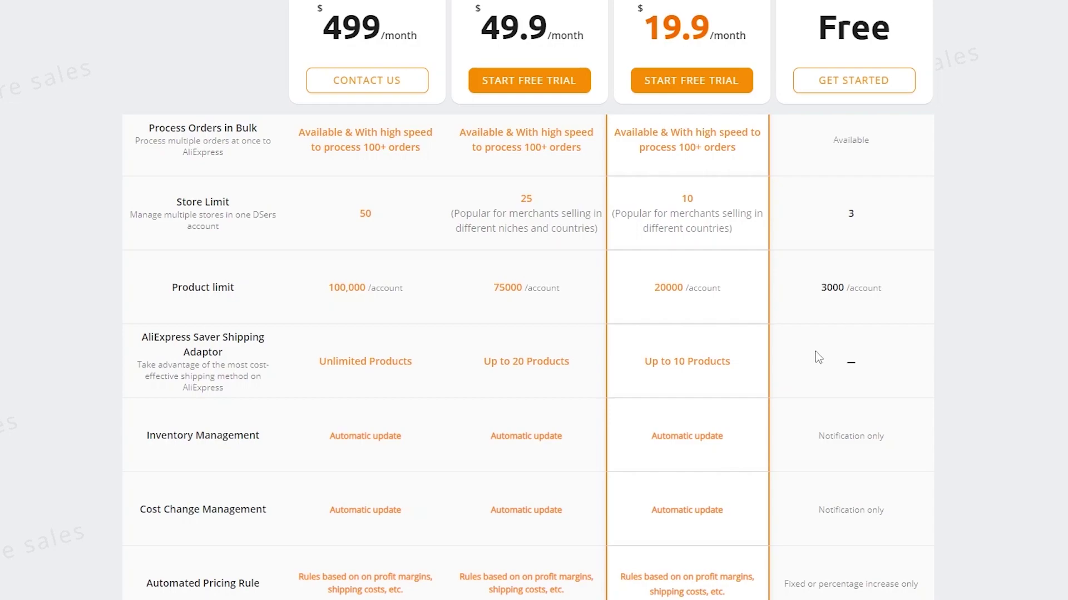
scroll(872, 446, "down", 2)
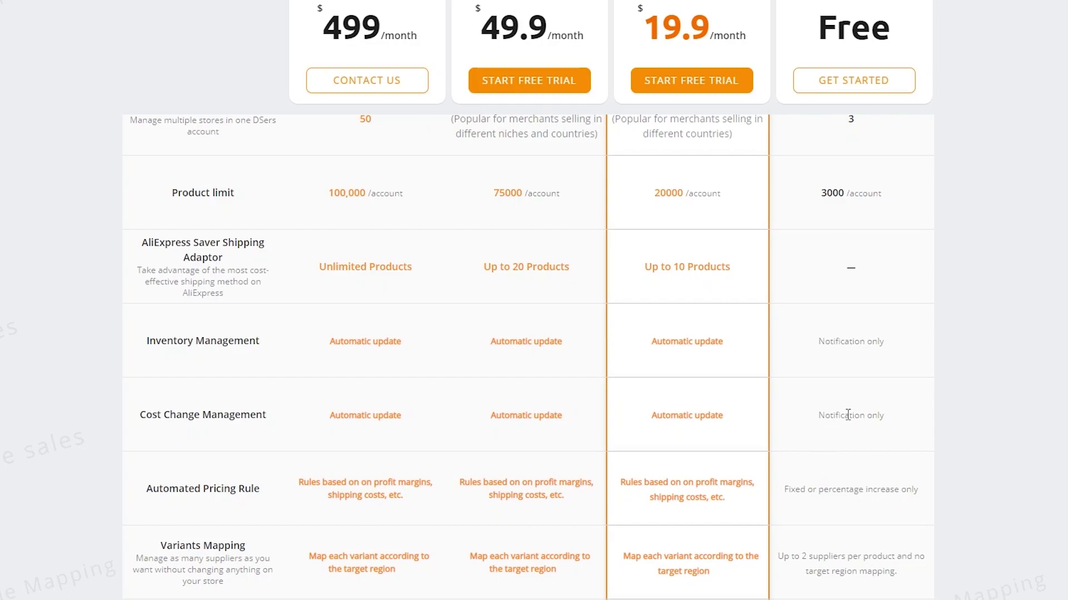
scroll(877, 418, "down", 2)
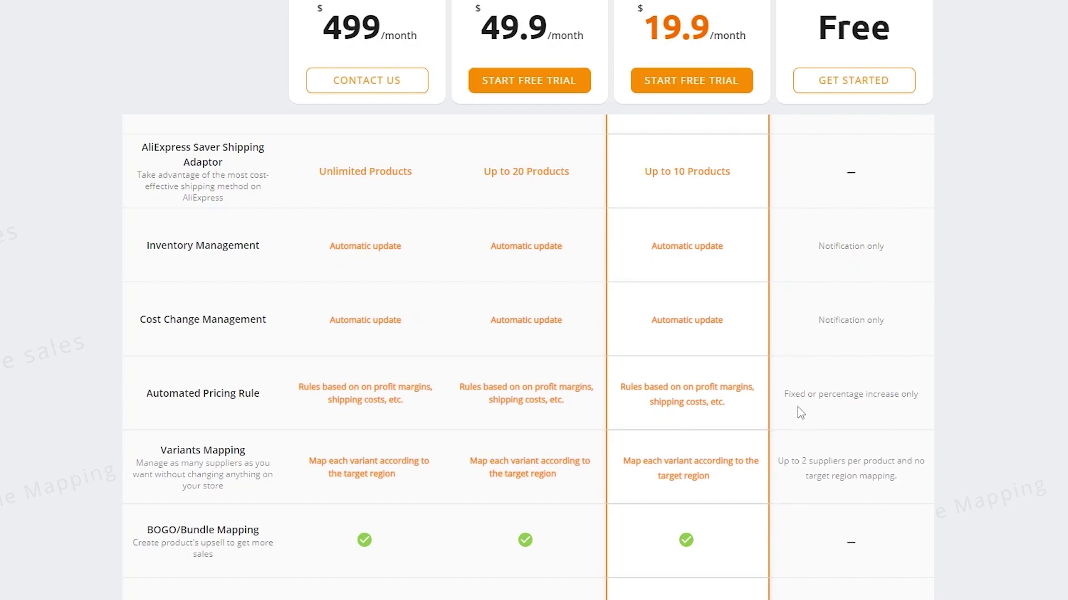
scroll(882, 399, "down", 2)
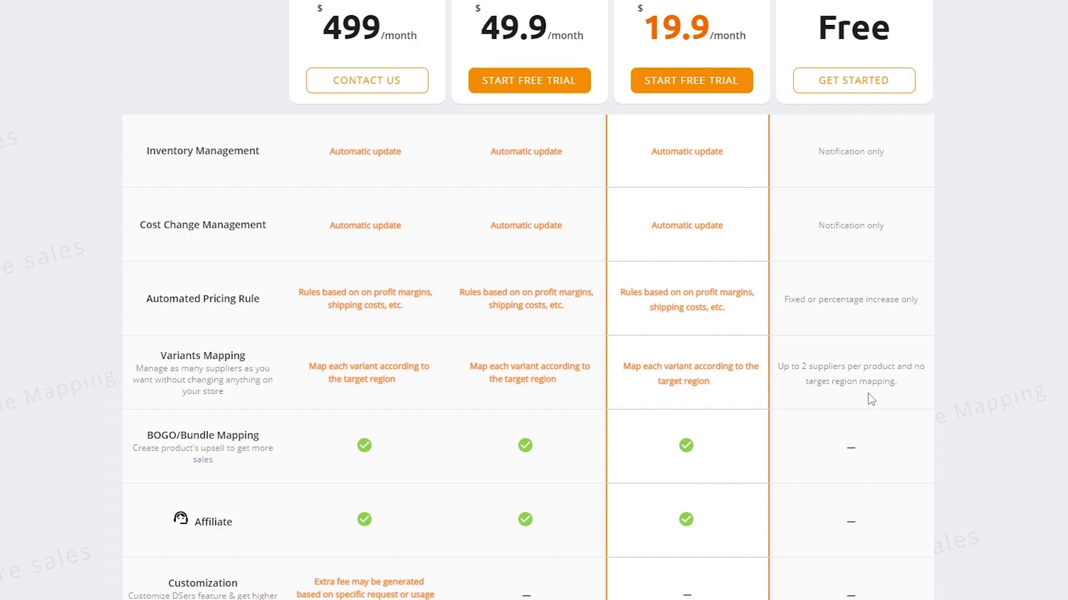
scroll(870, 399, "up", 3)
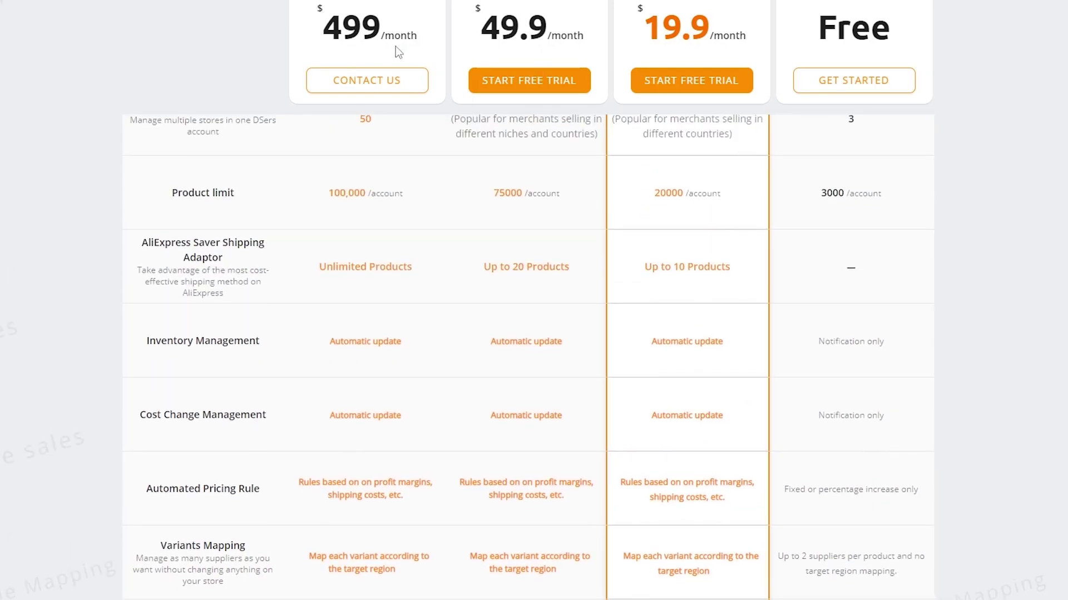
scroll(794, 358, "up", 2)
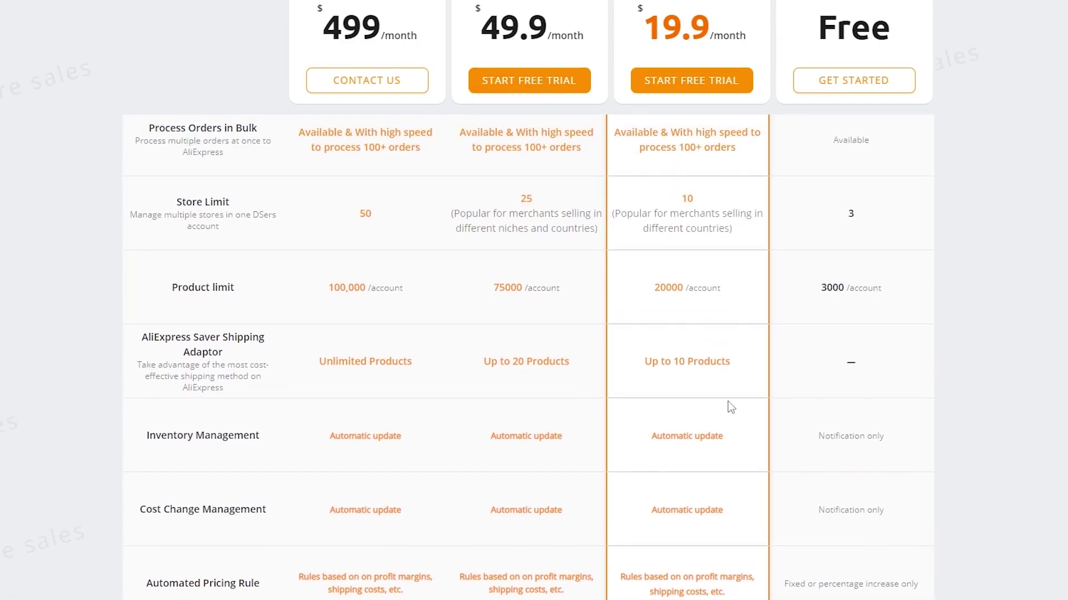
scroll(731, 408, "up", 5)
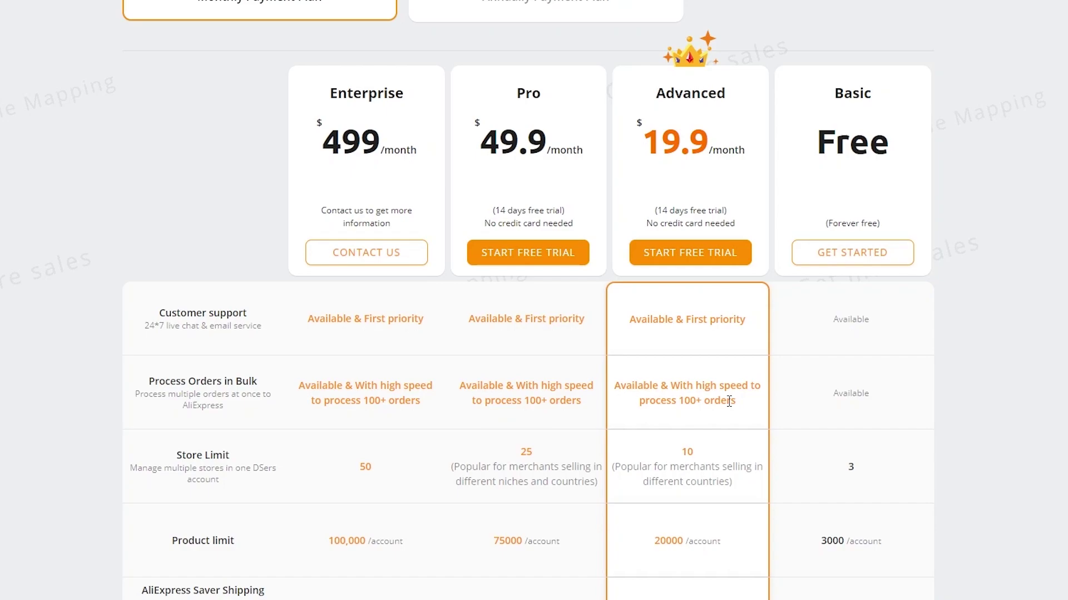
scroll(728, 404, "down", 15)
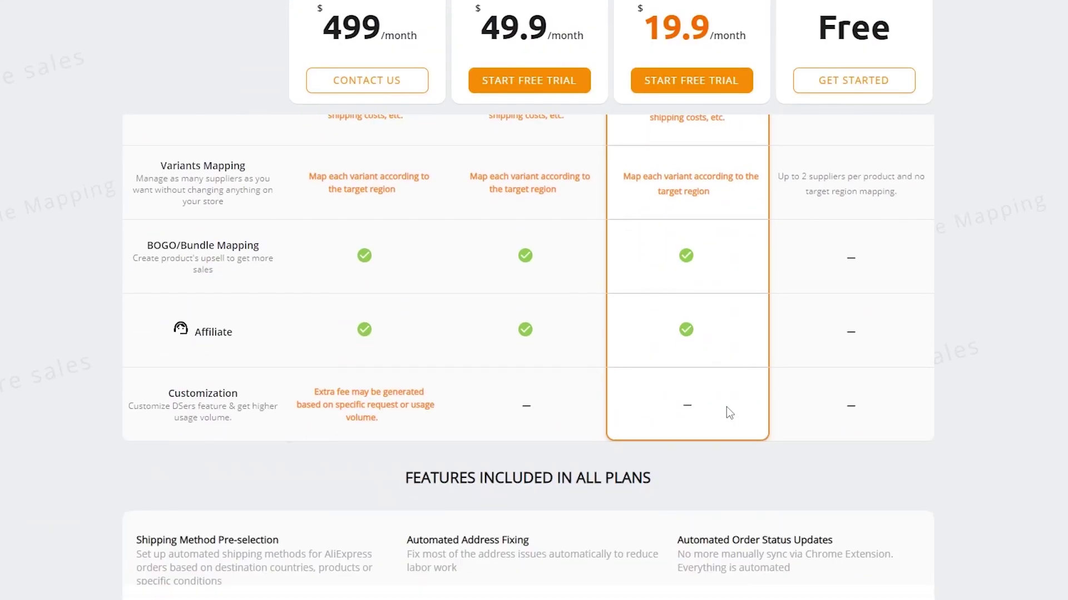
scroll(727, 407, "up", 7)
scroll(727, 407, "up", 6)
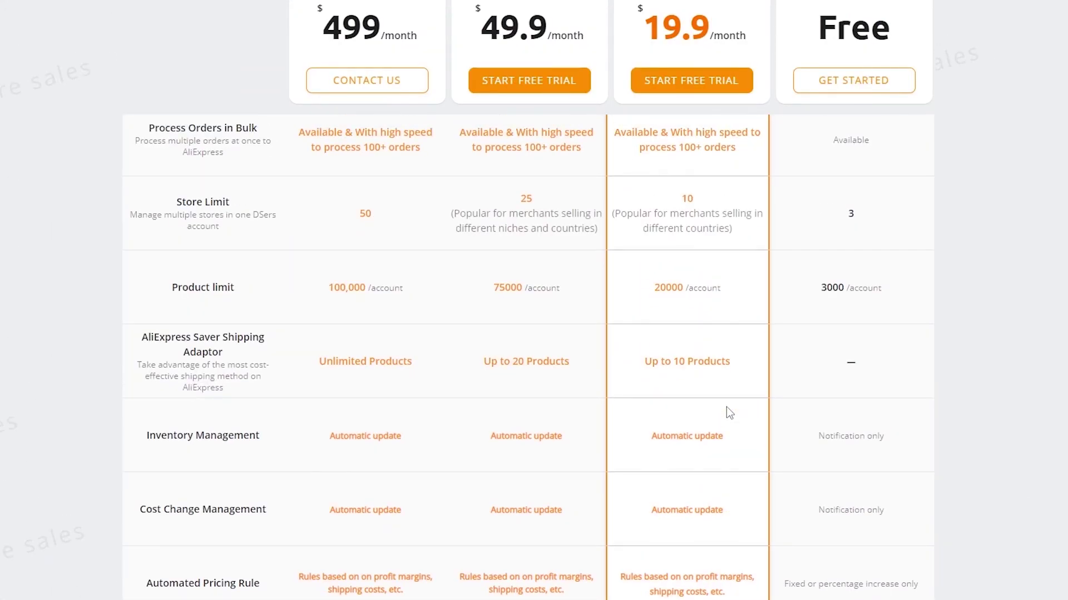
scroll(726, 405, "up", 3)
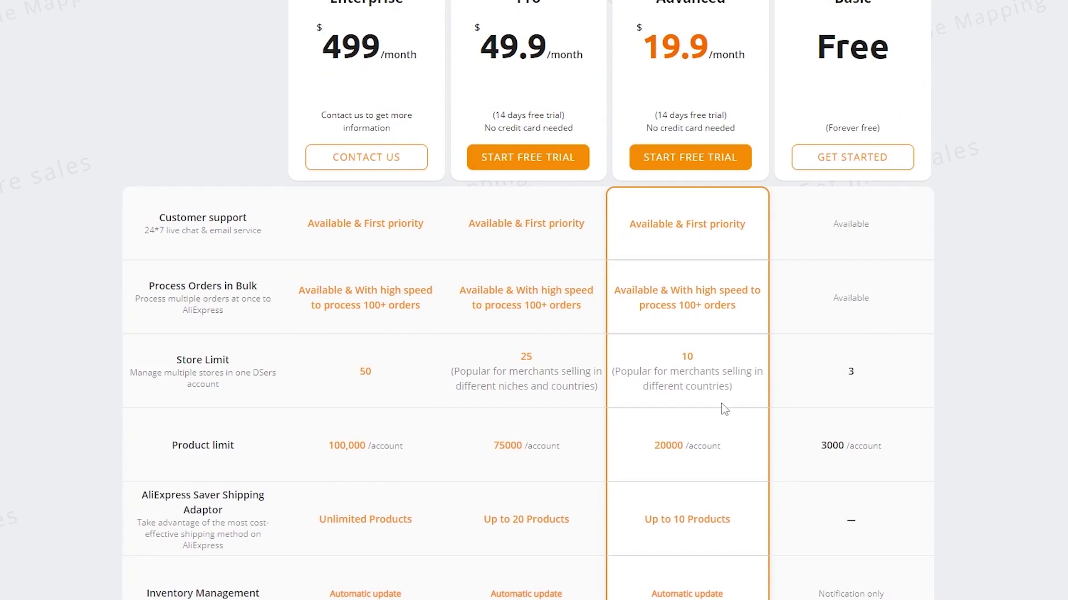
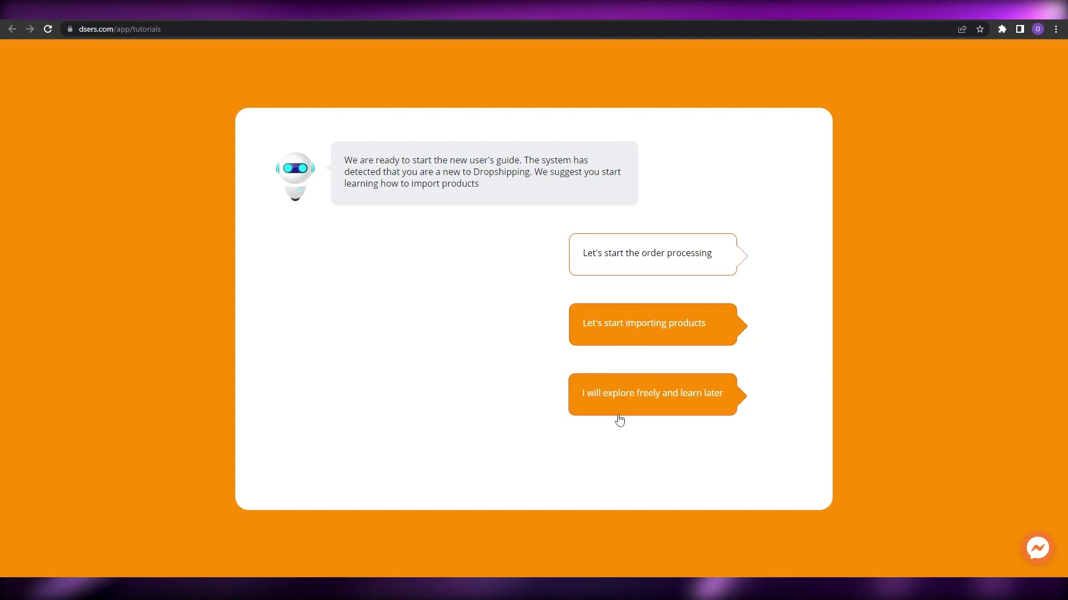
- Skip the new-user guide by choosing to explore freely and learn later, and go to the DSers Home page
left_click(678, 408)
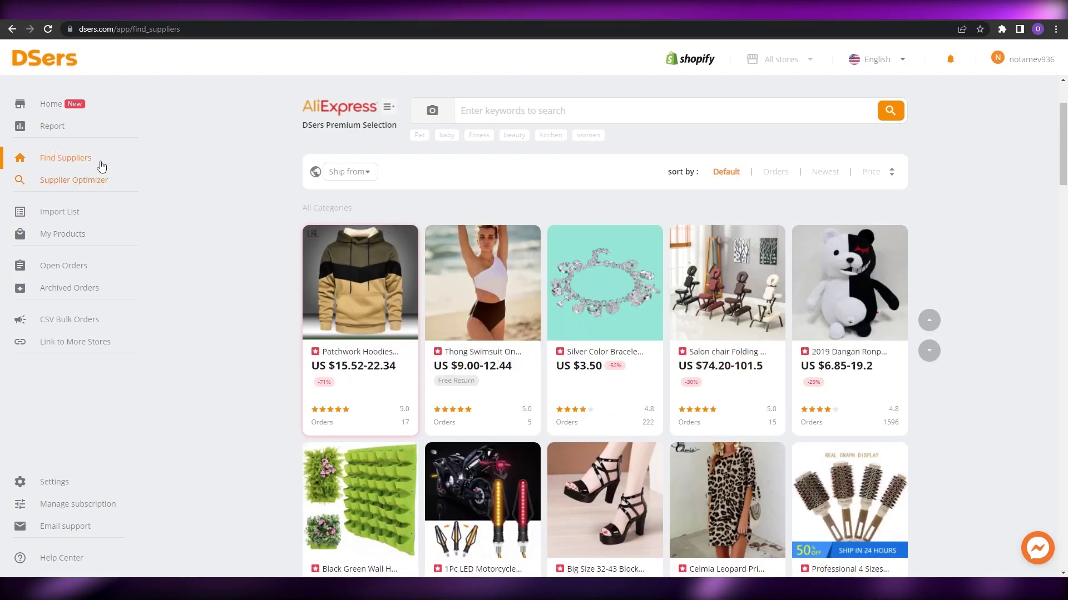
left_click(47, 113)
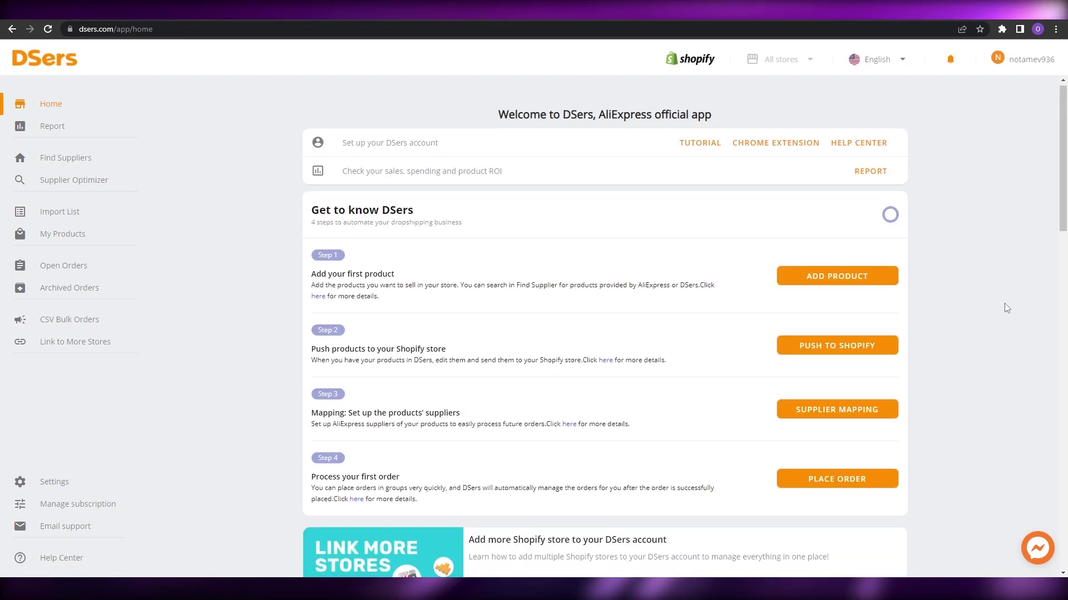
- Examine the four getting-started steps and the help articles on the DSers Home page
scroll(1004, 302, "down", 4)
scroll(998, 303, "up", 4)
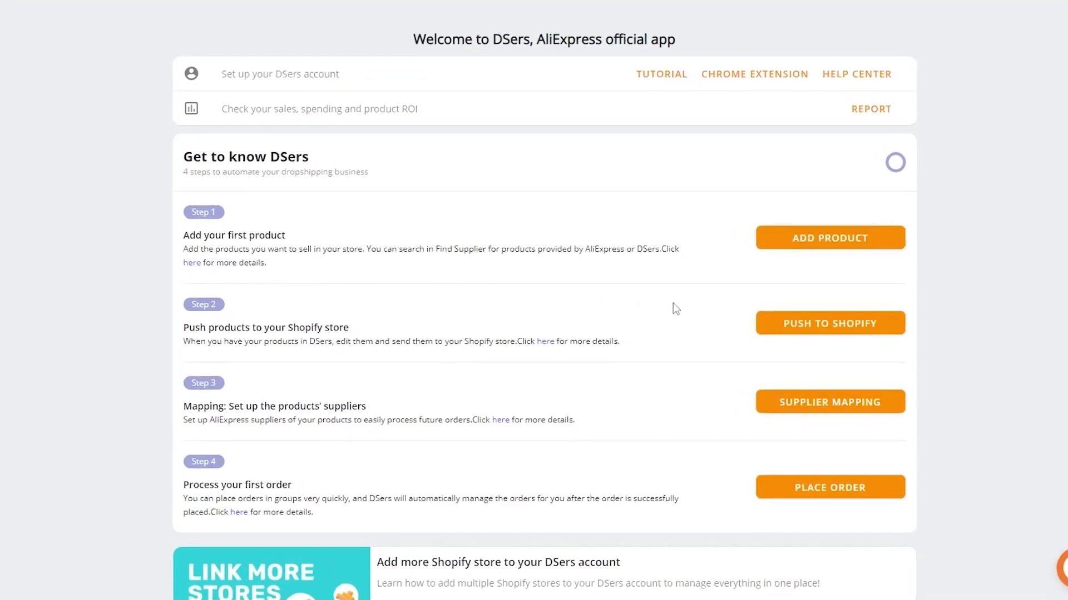
scroll(676, 308, "down", 2)
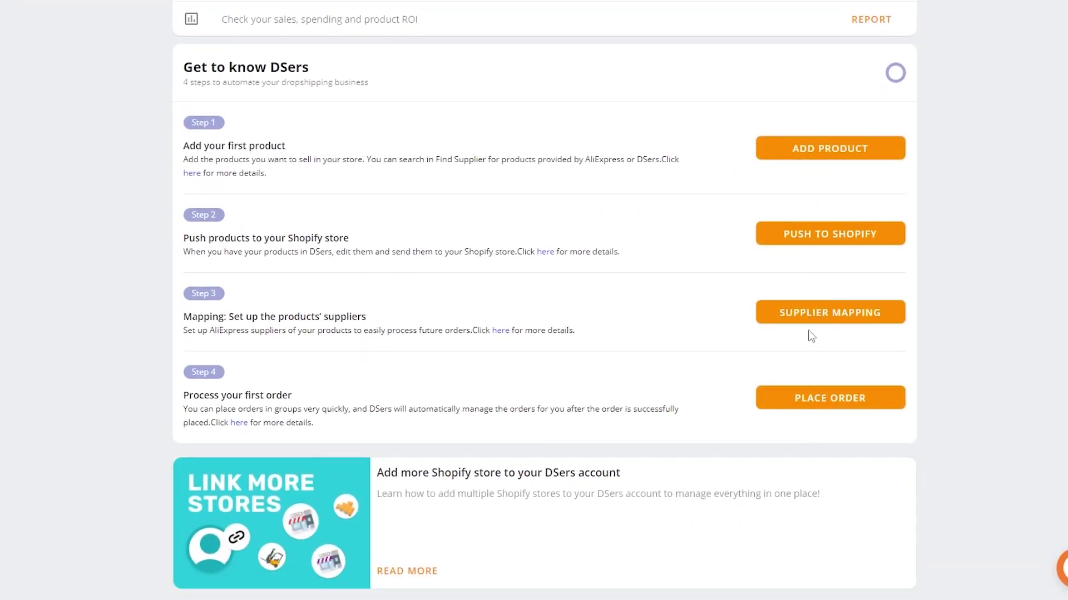
scroll(721, 378, "up", 2)
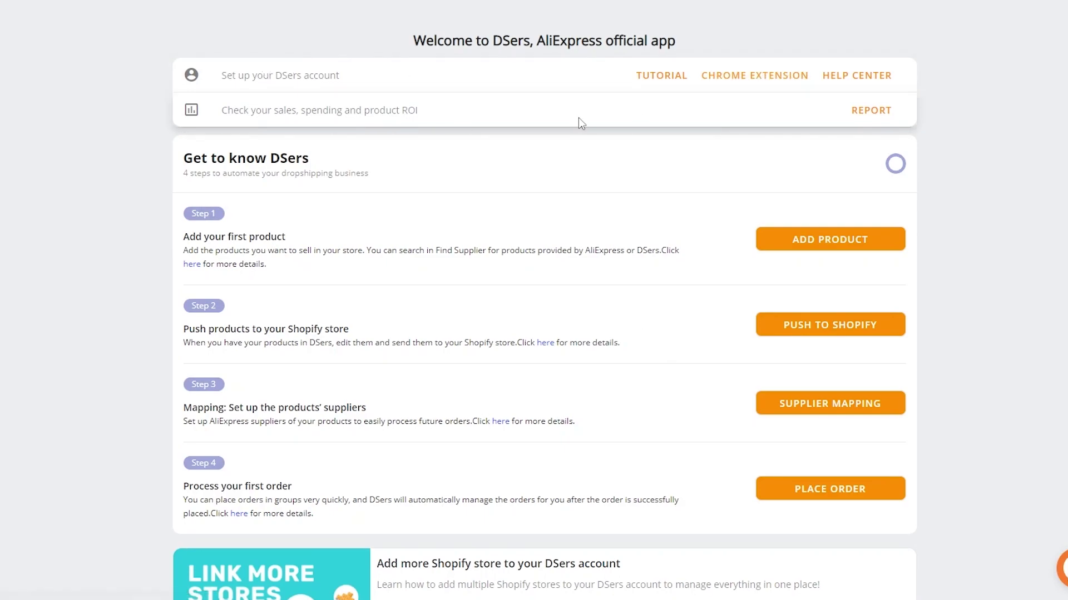
scroll(341, 284, "down", 5)
scroll(341, 281, "down", 7)
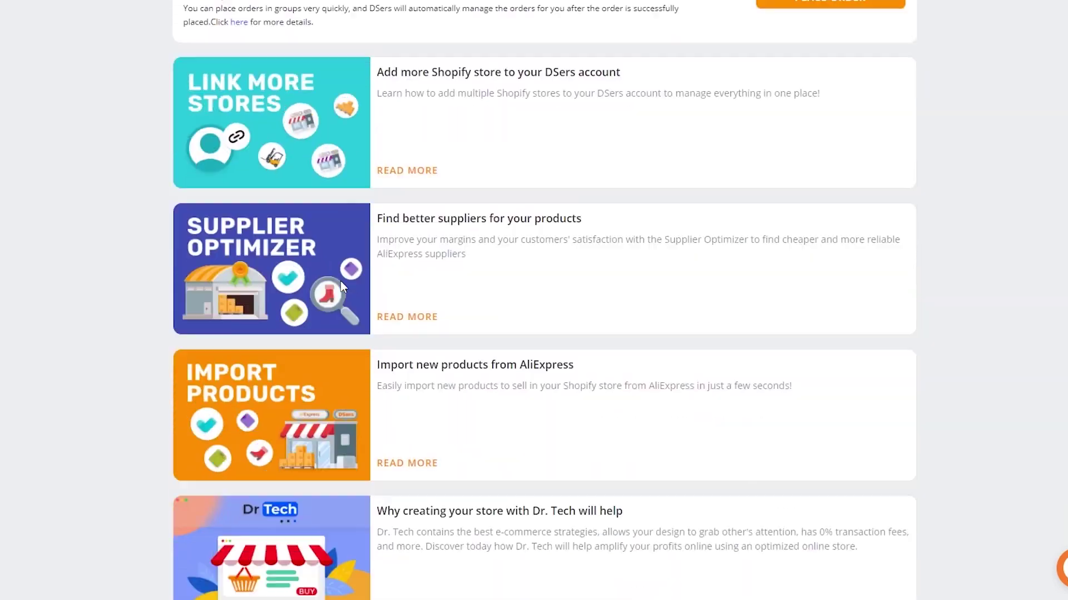
scroll(340, 281, "up", 9)
scroll(340, 281, "up", 3)
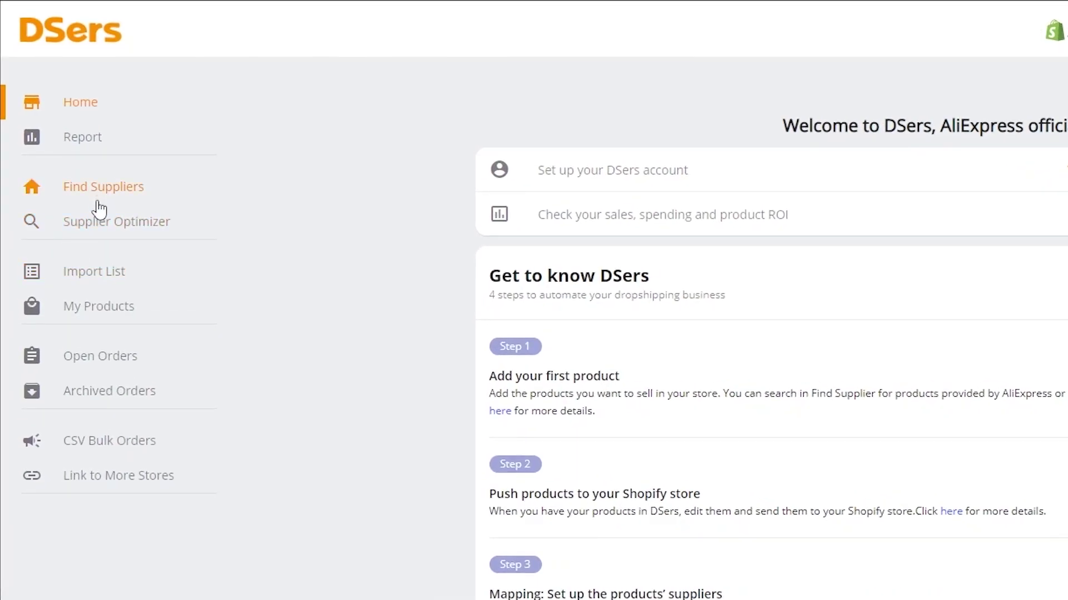
- View the Import List page and the My Products page in DSers
left_click(88, 281)
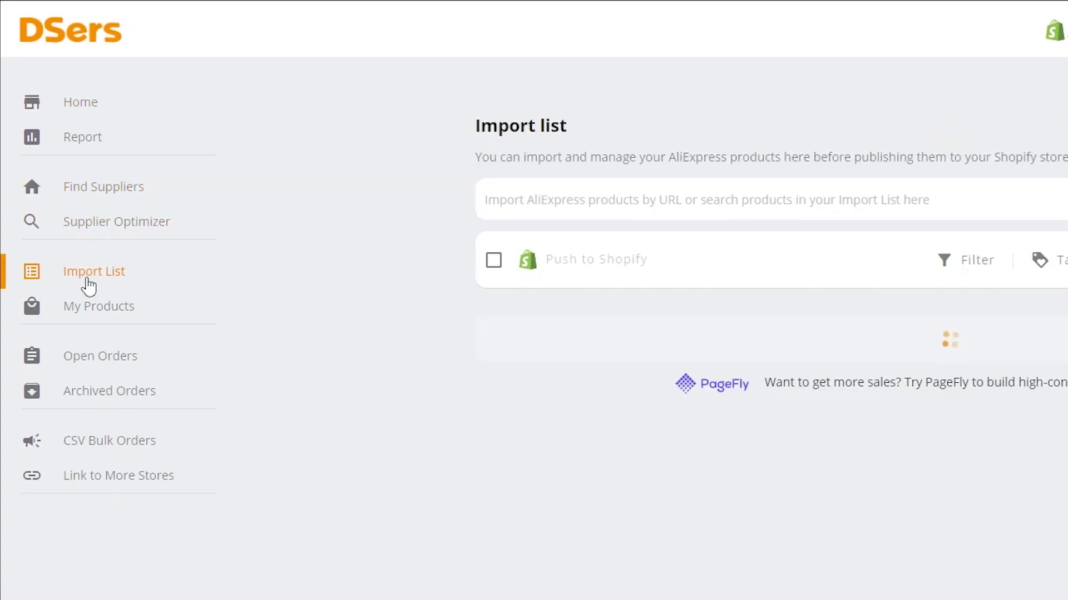
left_click(84, 313)
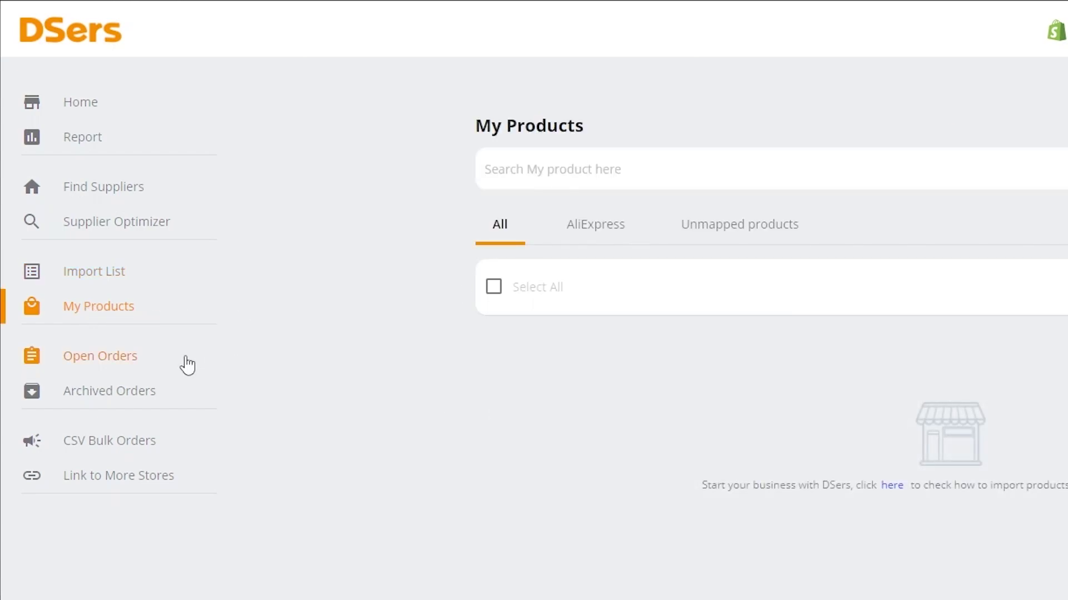
- Go to the DSers Import List page and, in a new browser tab, search the web for aliexpress and open its official site
left_click(116, 288)
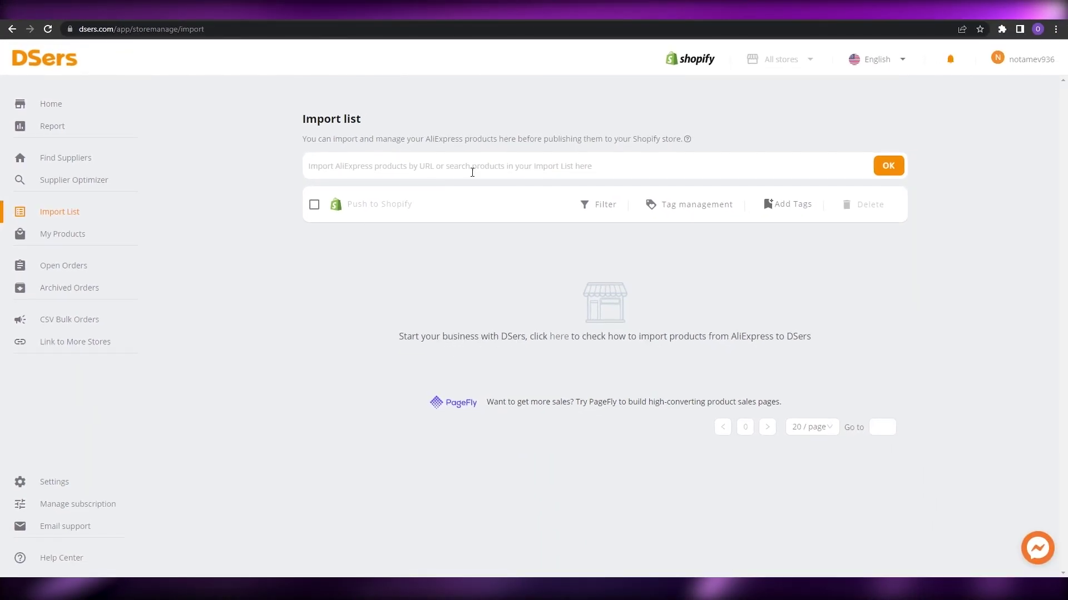
key("ctrl+t")
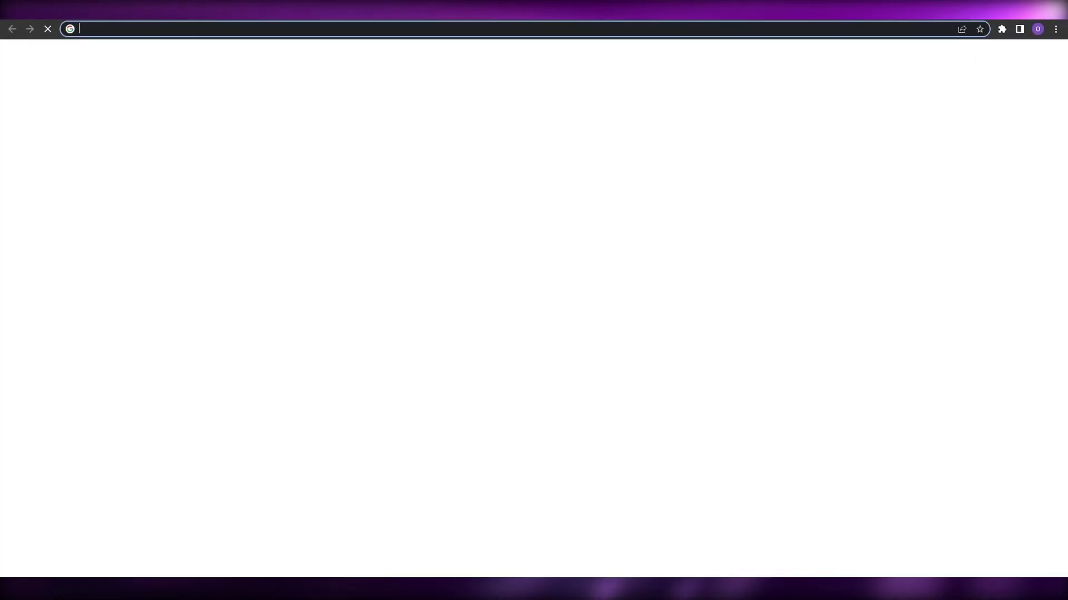
type("aliexpress")
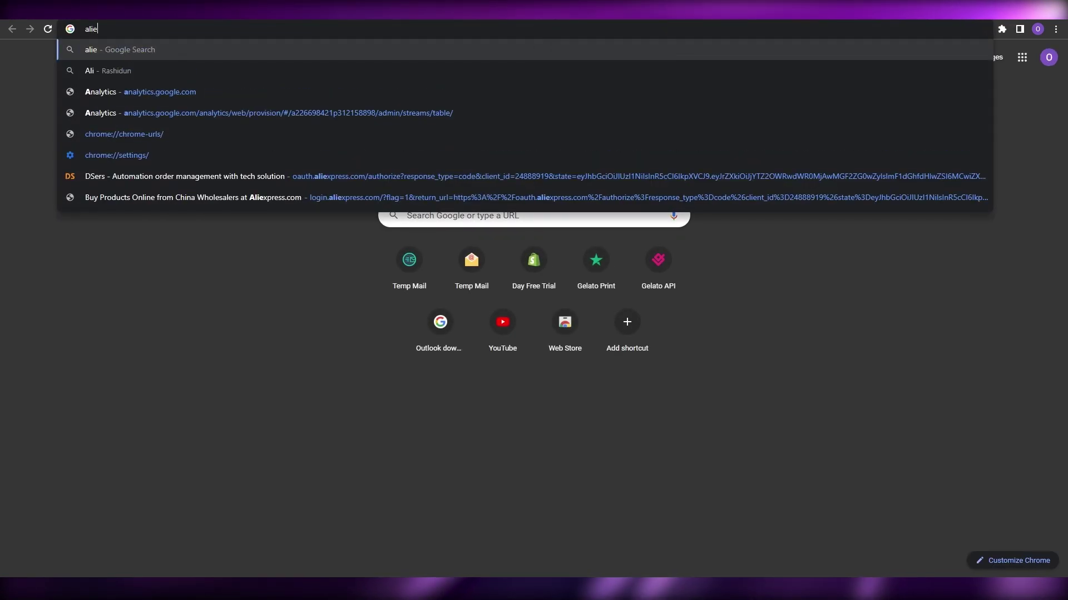
key("Return")
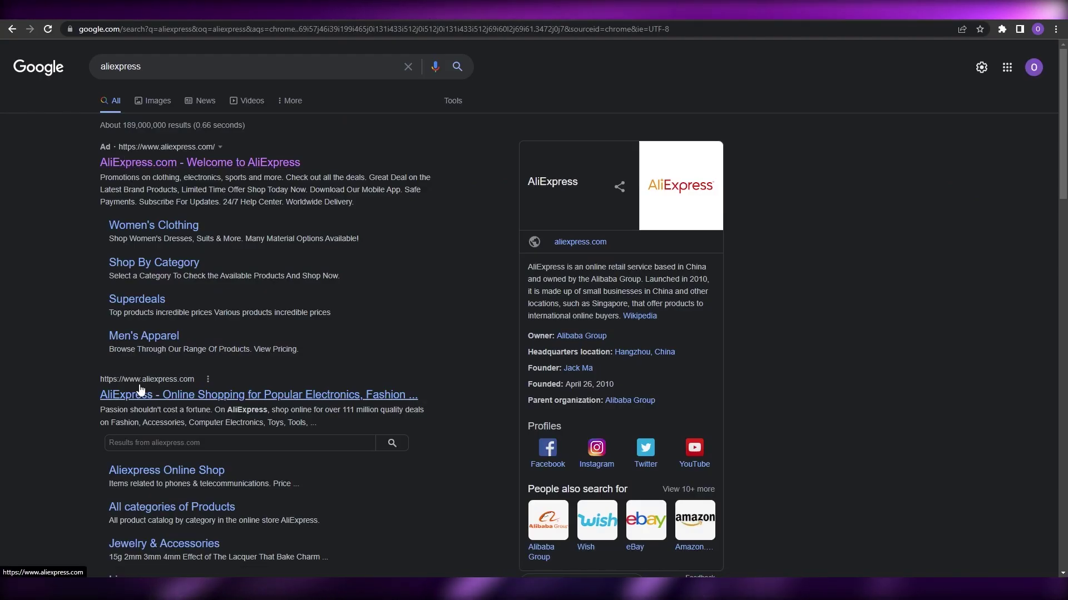
left_click(141, 390)
- Browse the deals, featured categories and recommended products on the AliExpress home page, dismissing the new-user coupon offer
scroll(143, 391, "down", 3)
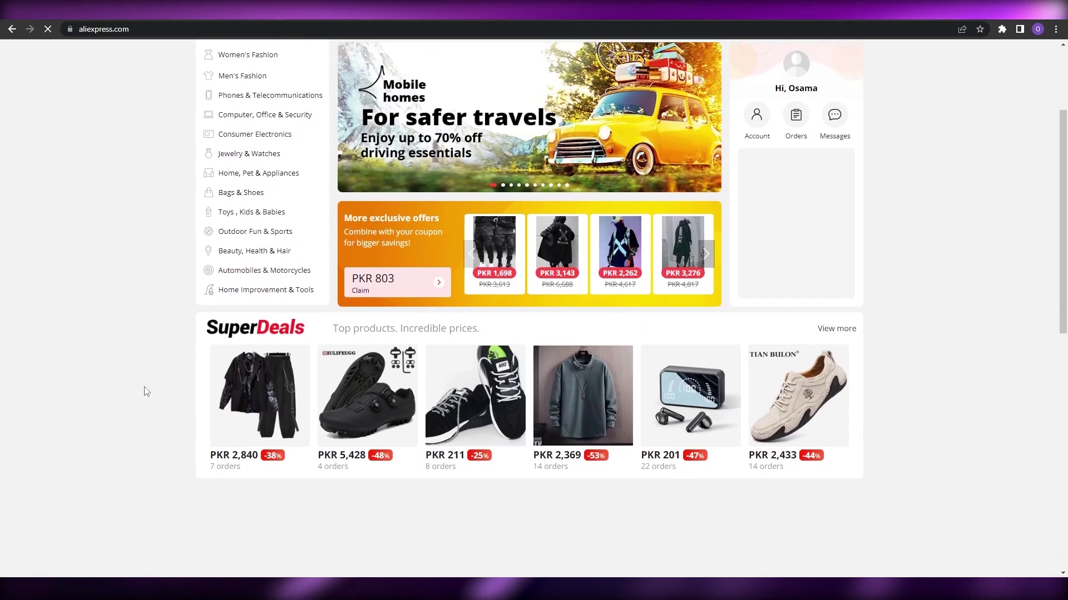
scroll(147, 391, "down", 4)
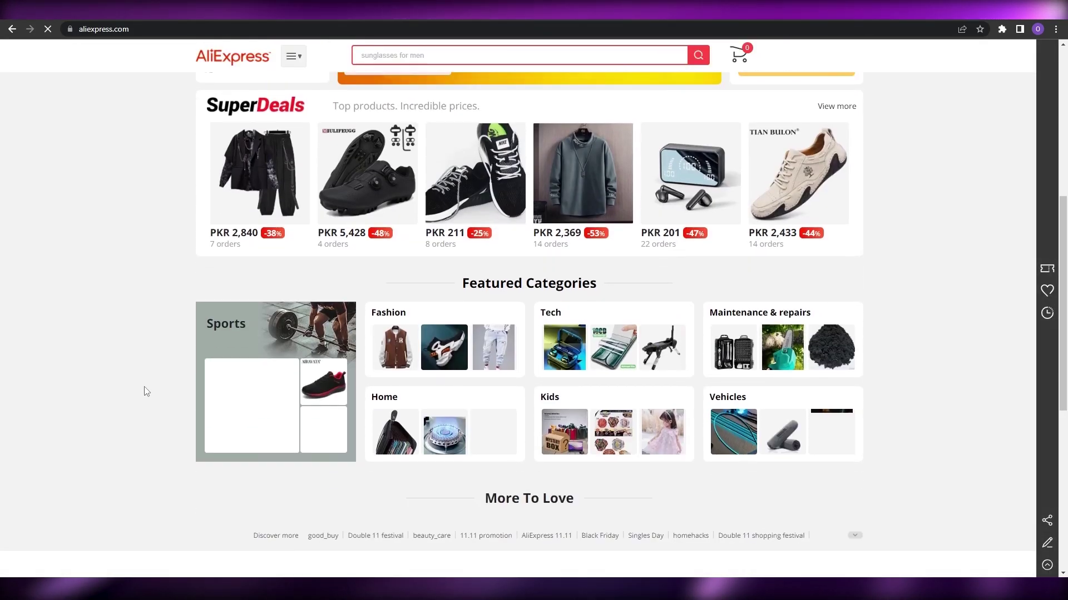
scroll(144, 387, "down", 1)
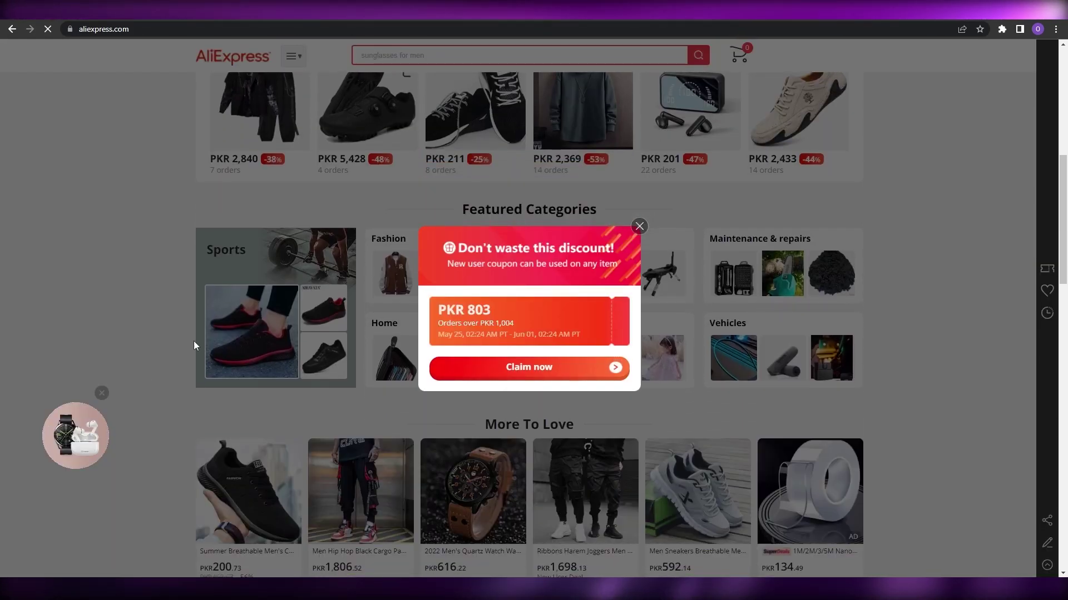
left_click(640, 226)
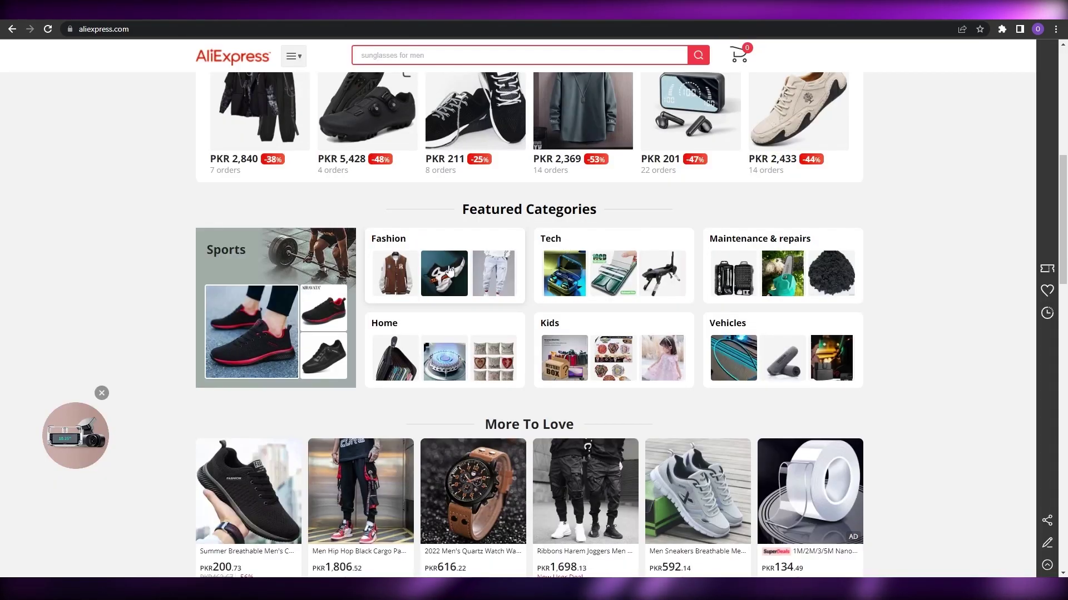
scroll(176, 347, "down", 1)
scroll(177, 347, "down", 3)
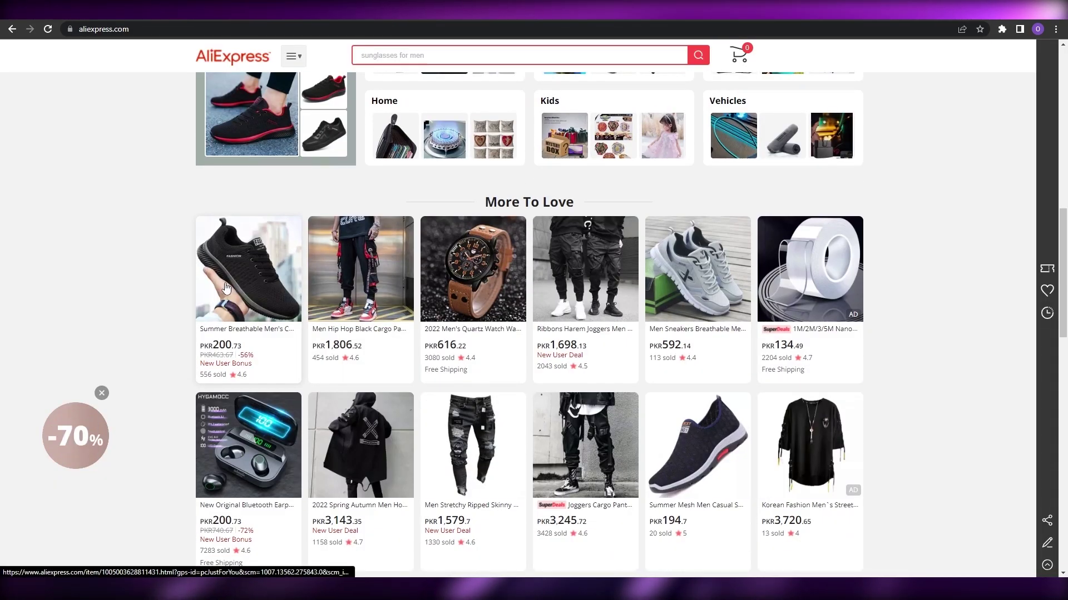
scroll(228, 286, "up", 1)
scroll(228, 286, "up", 10)
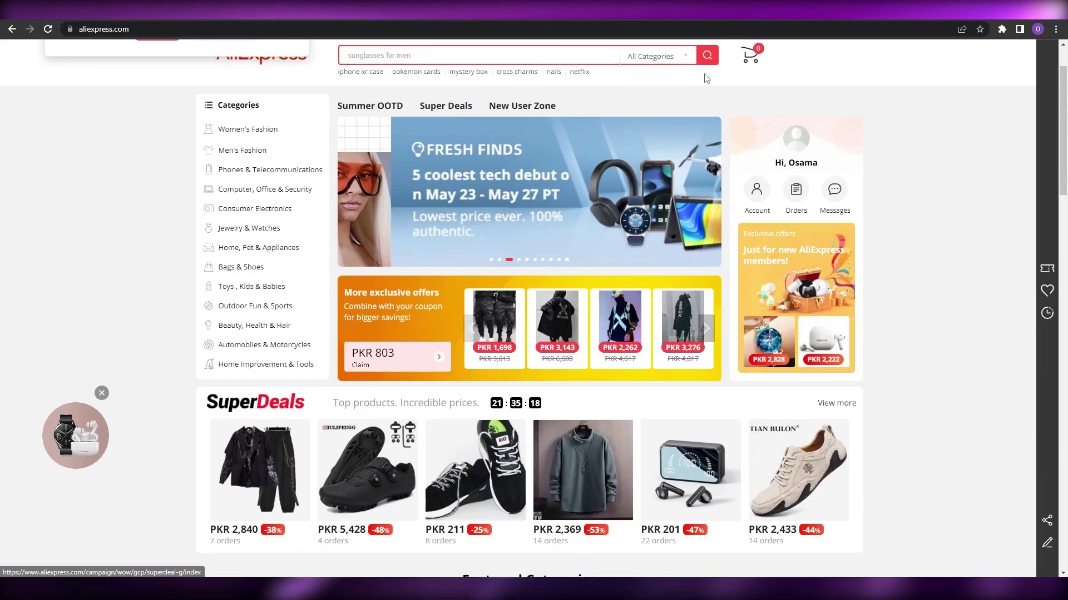
scroll(705, 78, "up", 2)
- Switch the AliExpress currency to USD and open the KAMUCC Men Sport Shoes listing under More To Love
mouse_move(703, 95)
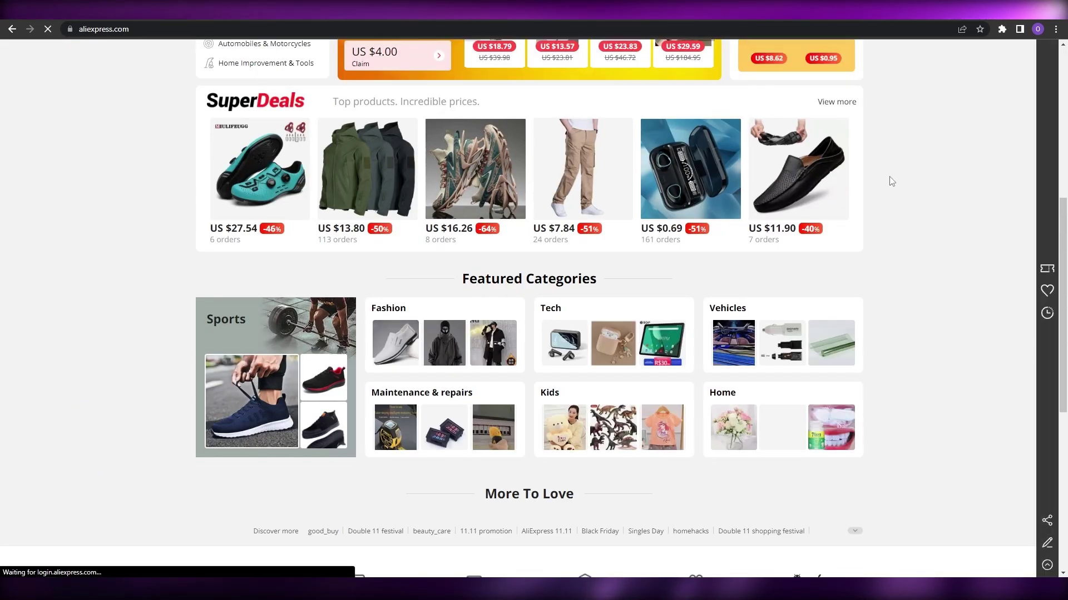
scroll(891, 181, "down", 3)
scroll(891, 182, "down", 3)
scroll(891, 182, "down", 1)
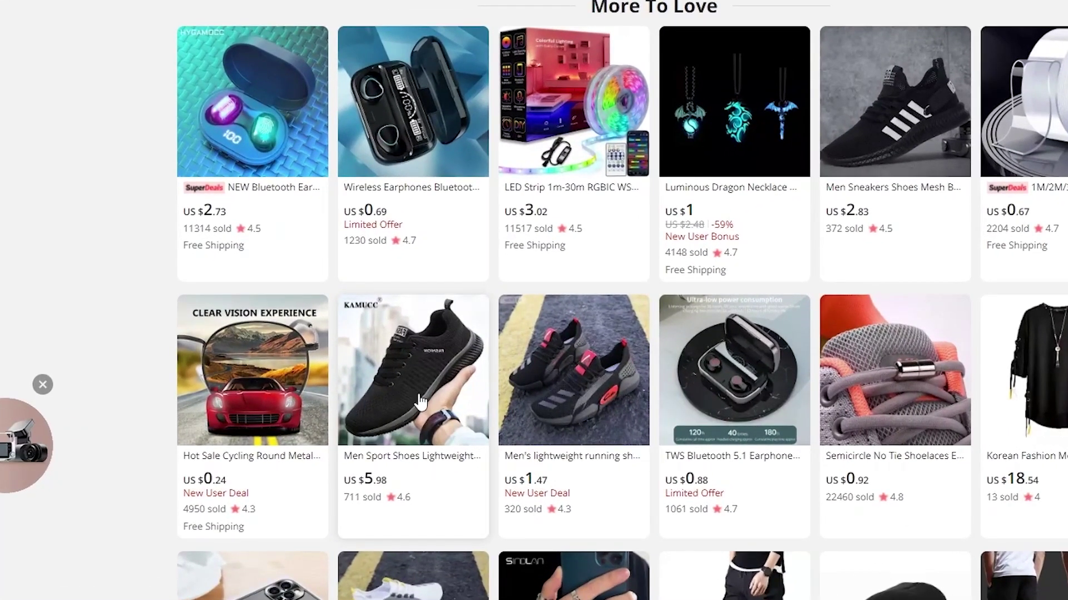
left_click(420, 402)
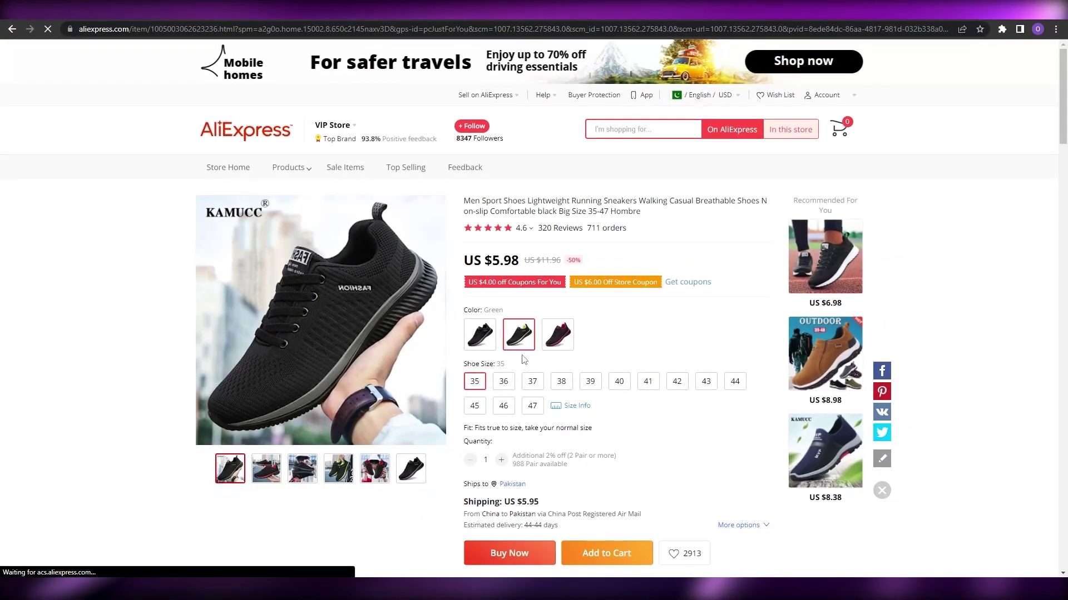
- Select the shoes' red colour and import the product into the DSers Import List using its AliExpress URL
left_click(610, 336)
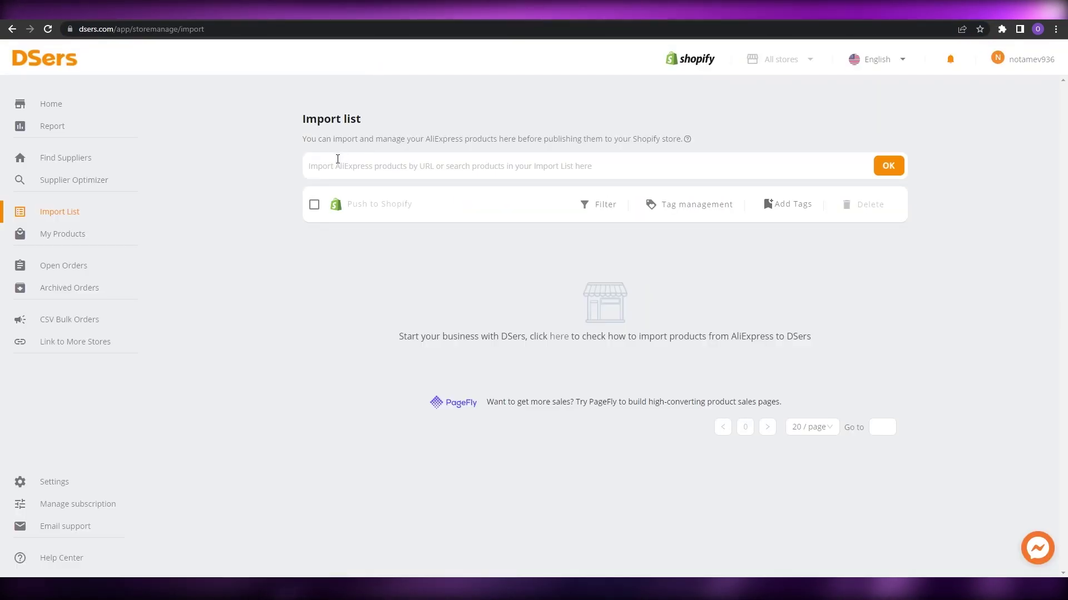
left_click(361, 158)
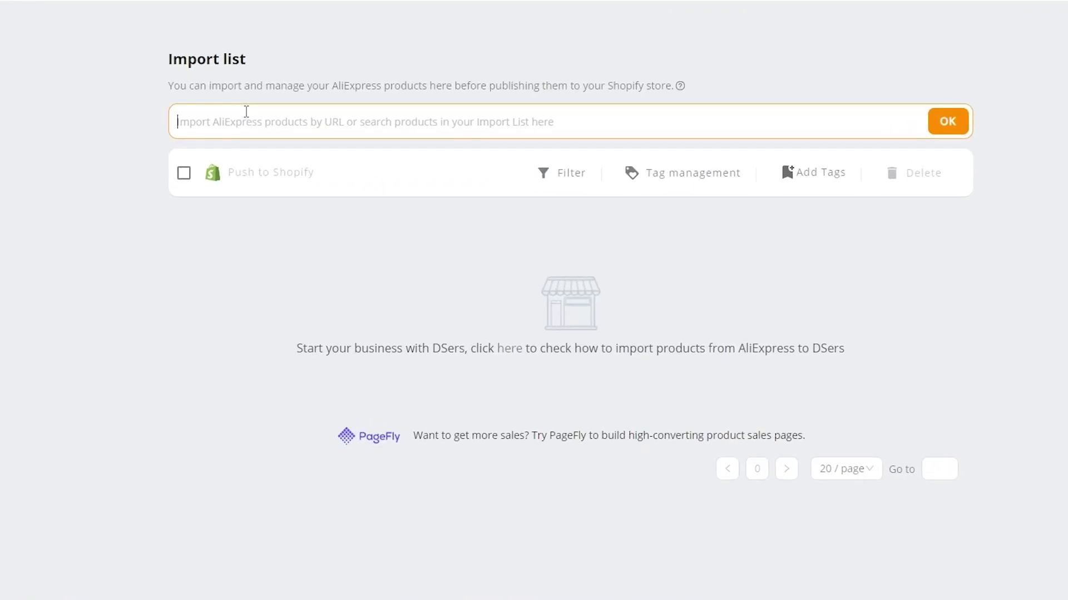
key("ctrl+v")
left_click(957, 131)
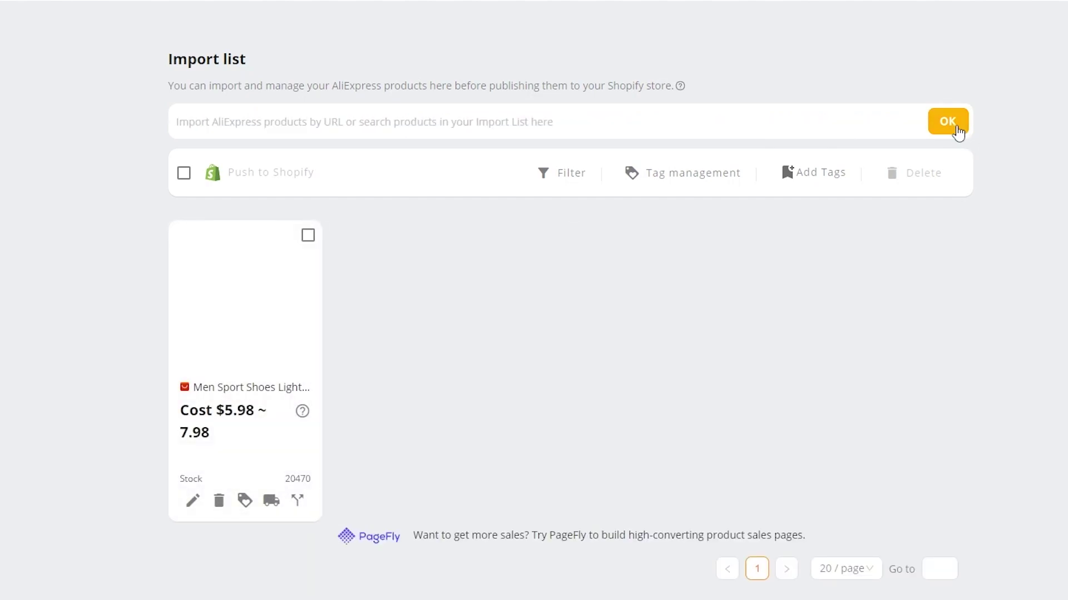
- Push the imported shoes to the Shopify store with the pricing rule and Online Store publishing enabled, and open the store's Products page
mouse_move(261, 351)
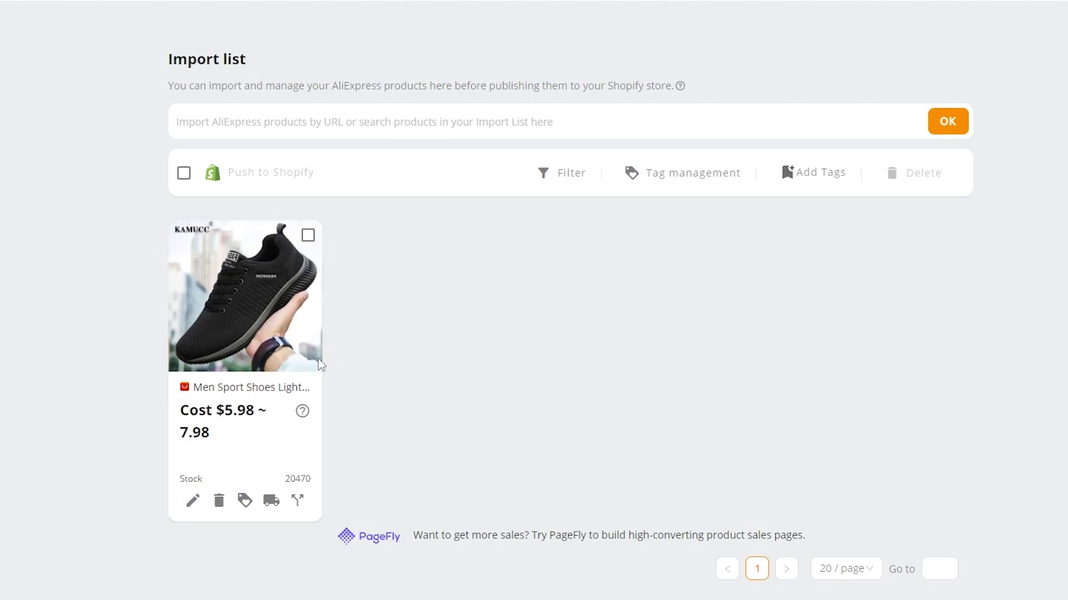
left_click(302, 376)
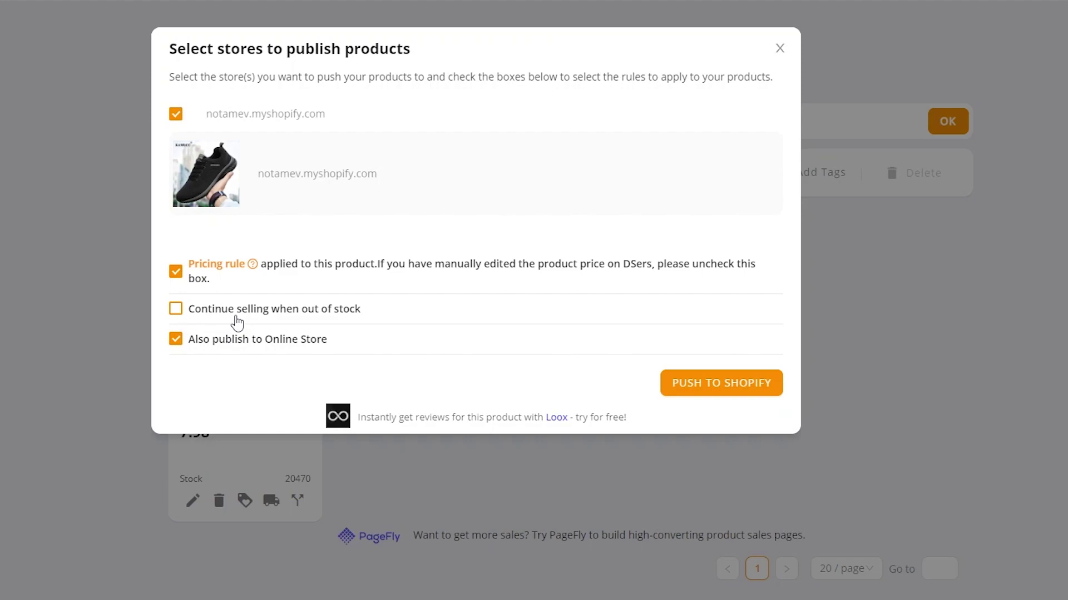
left_click(695, 390)
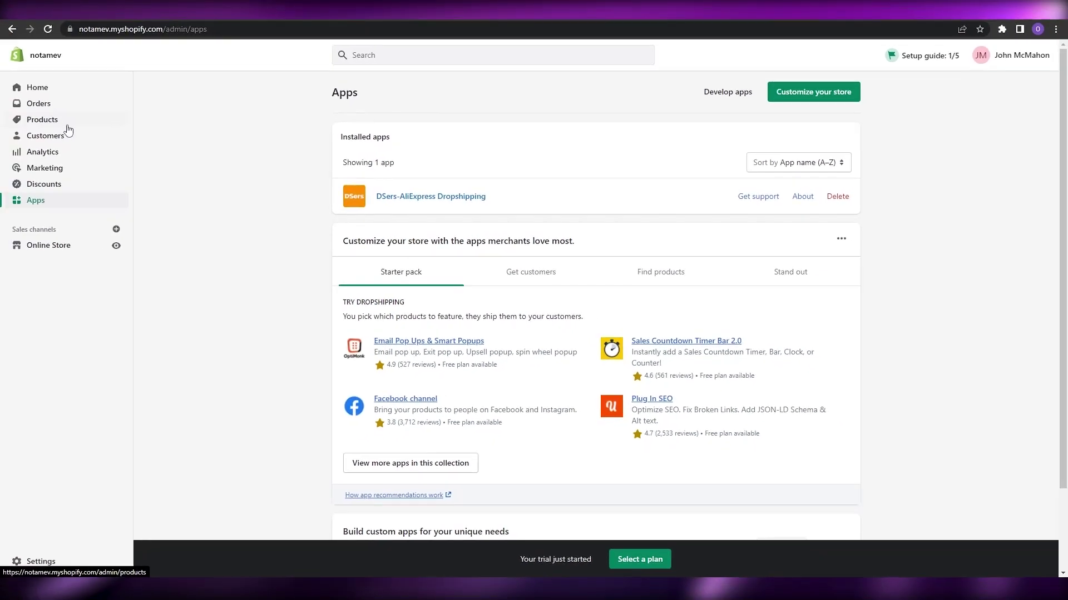
left_click(66, 123)
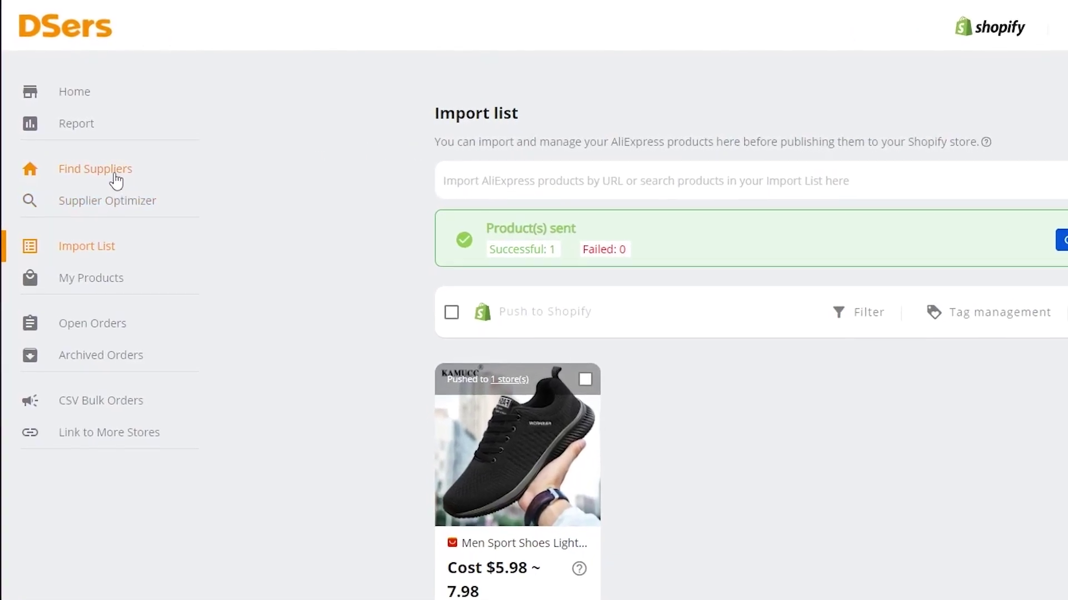
- Search the DSers Supplier Optimizer for similar products using the AliExpress URL of the Men Sport Shoes
left_click(139, 216)
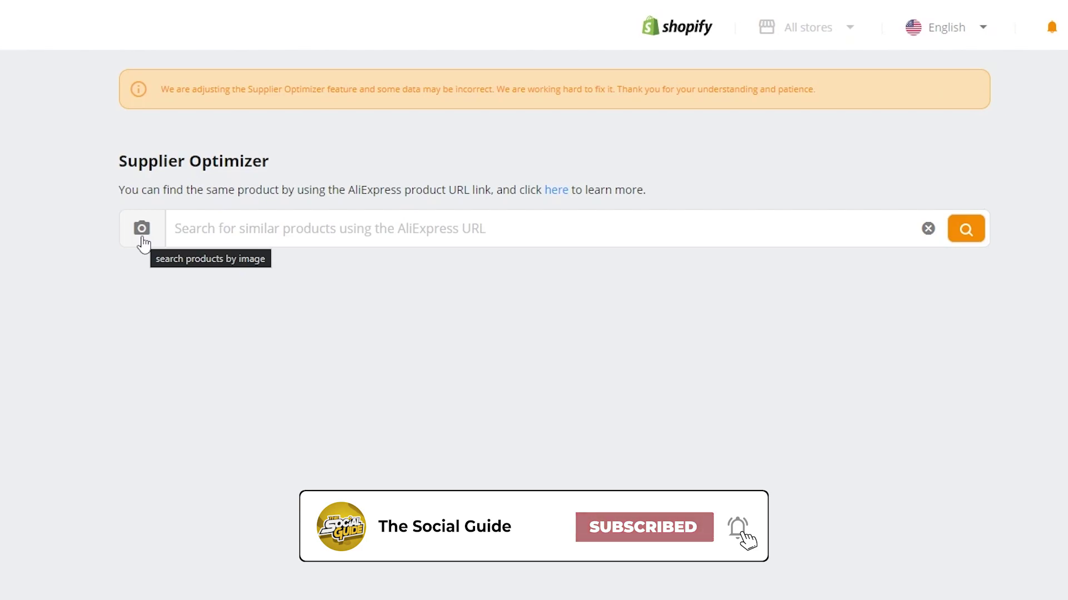
left_click(215, 228)
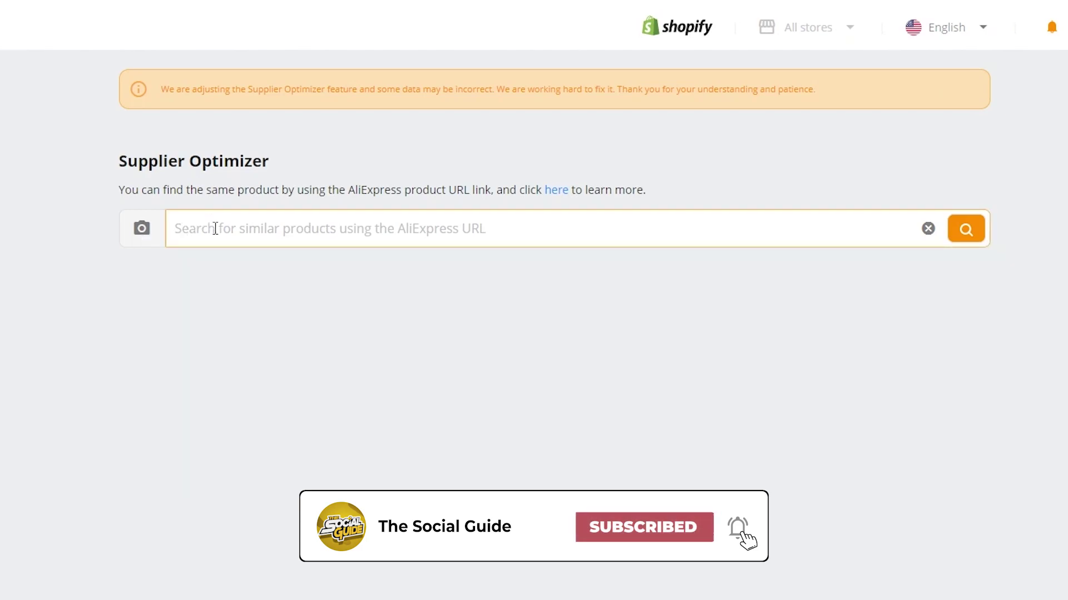
key("ctrl+v")
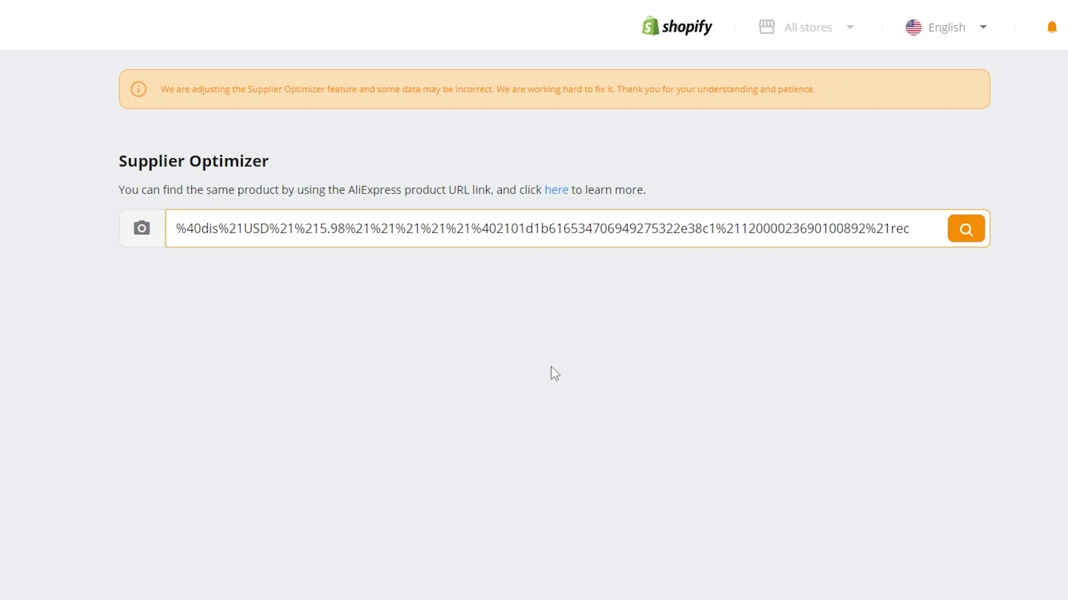
key("Return")
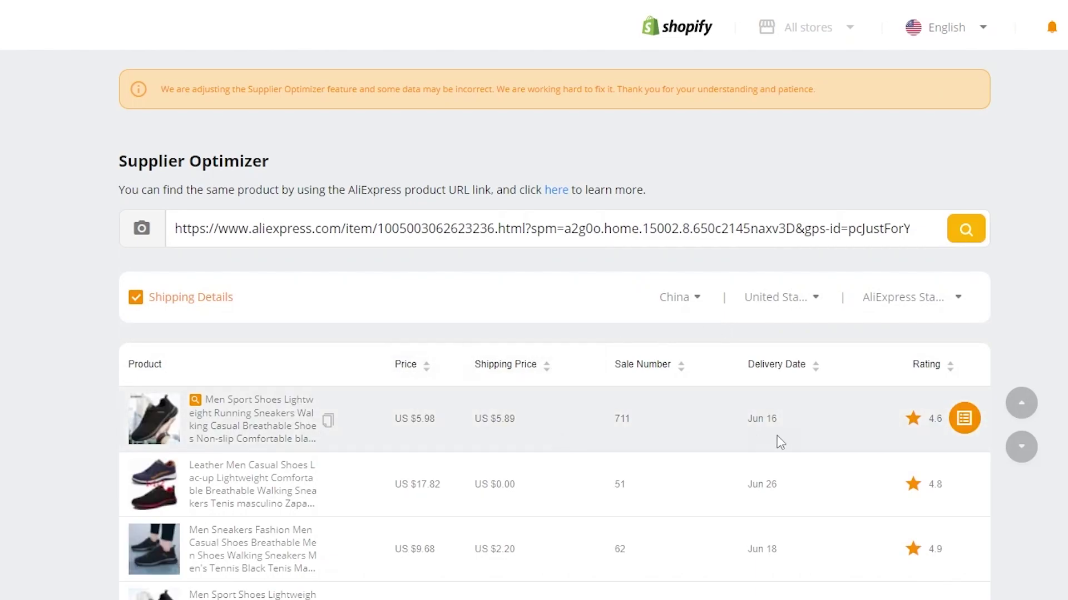
- Compare the suppliers' prices, shipping prices, delivery dates and ratings in the results, trying out sorting by sale number
scroll(673, 350, "down", 3)
left_click(673, 347)
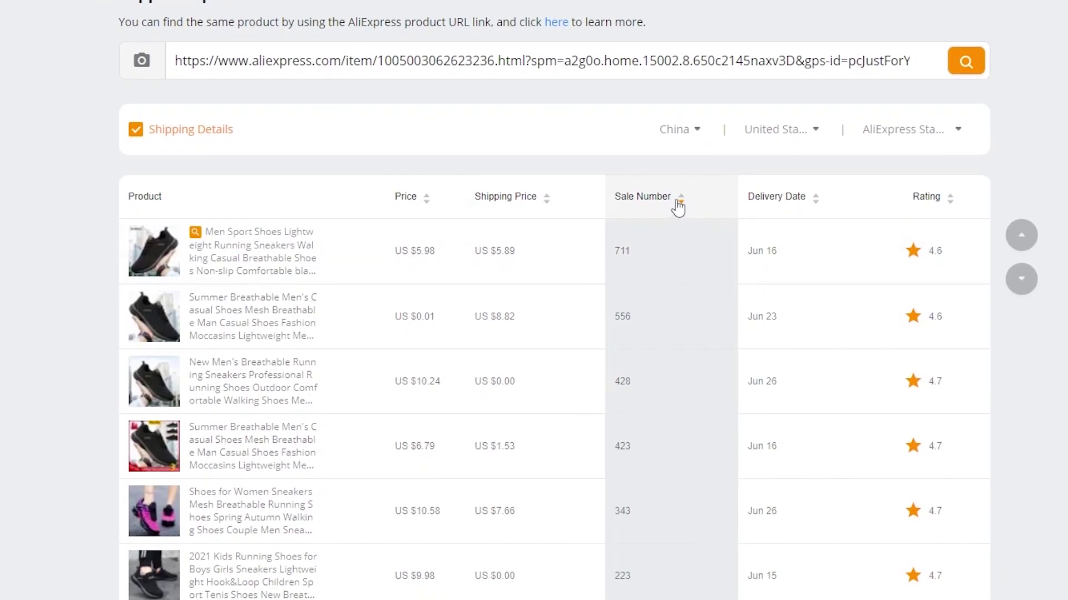
left_click(677, 201)
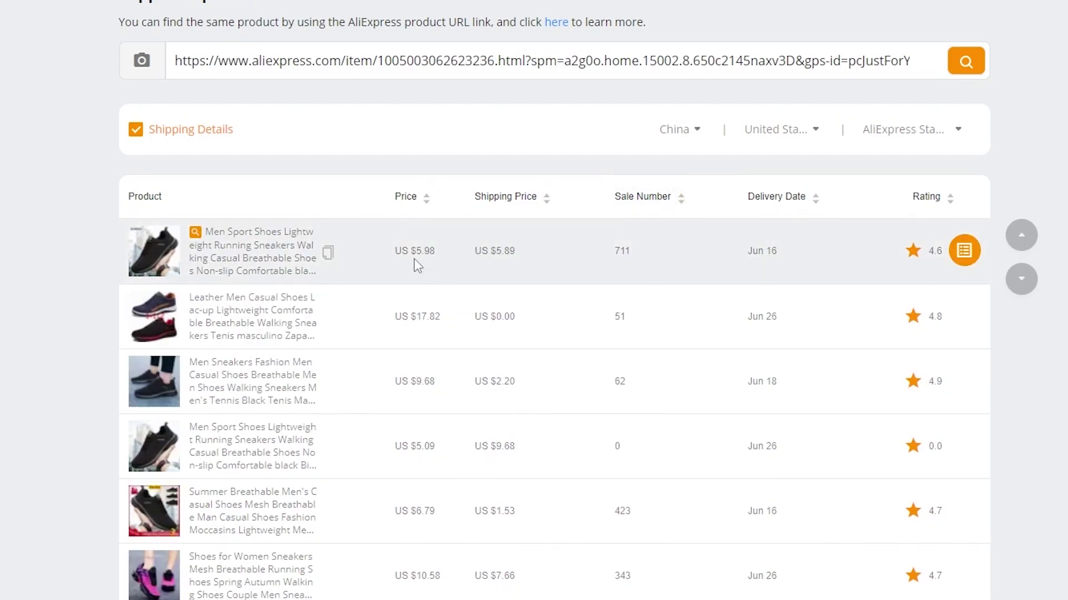
left_click_drag(417, 253, 430, 255)
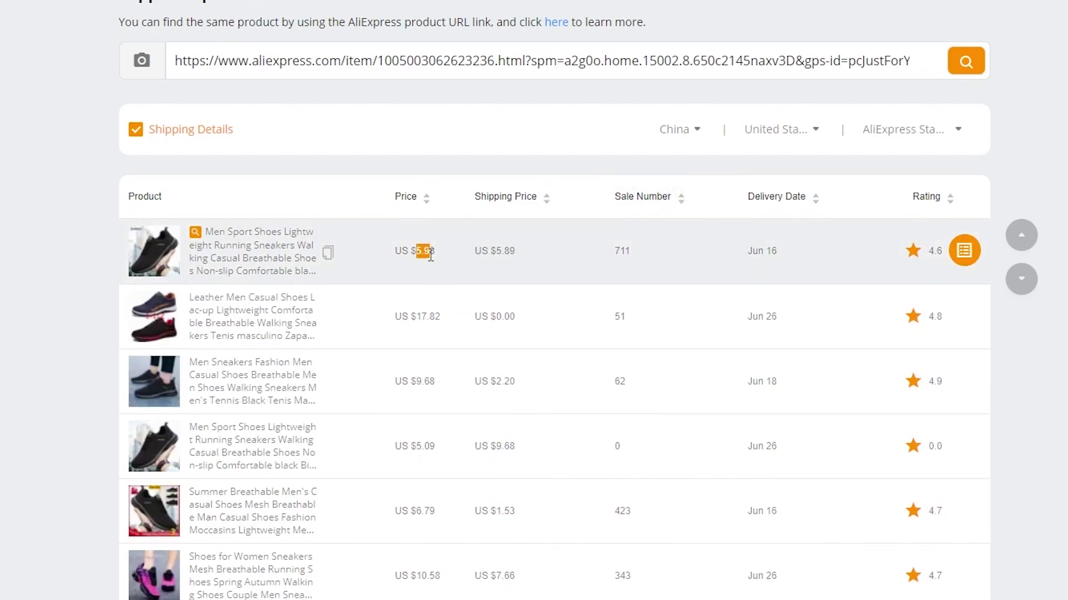
left_click(496, 250)
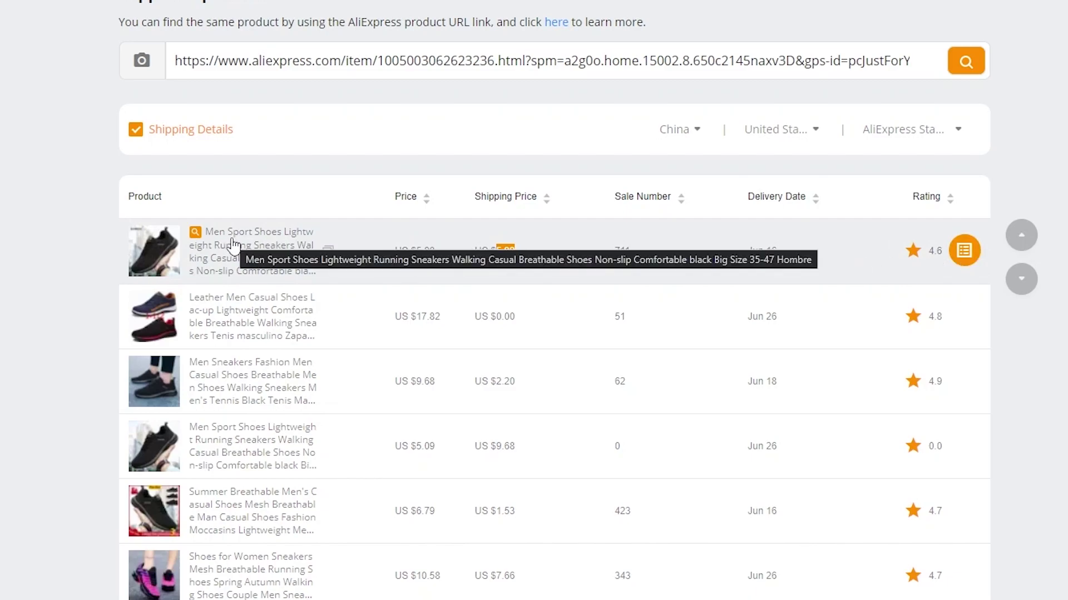
scroll(233, 251, "down", 3)
scroll(233, 253, "up", 3)
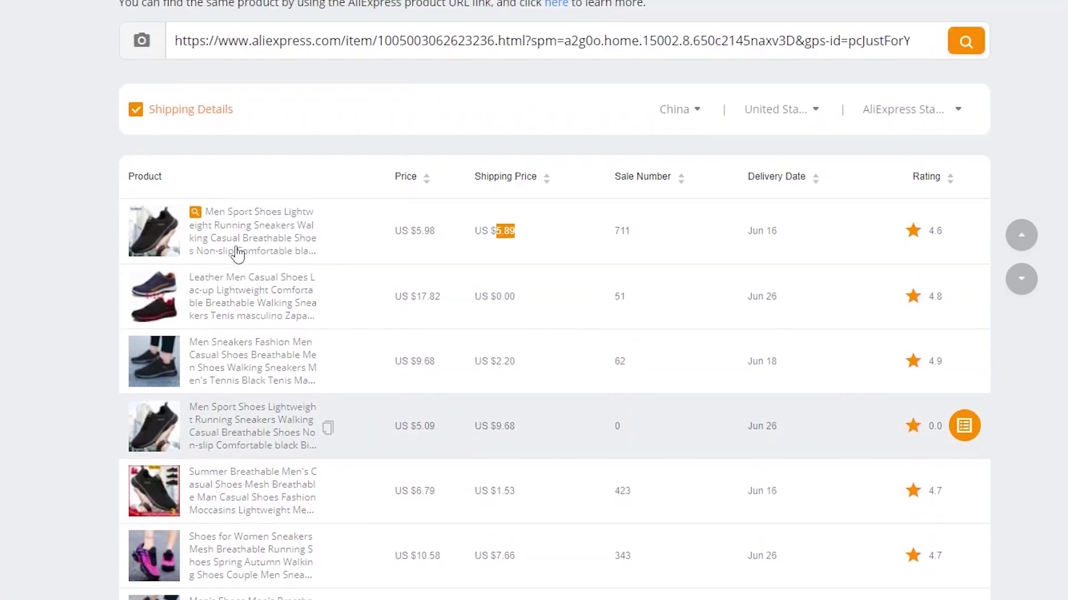
left_click(296, 137)
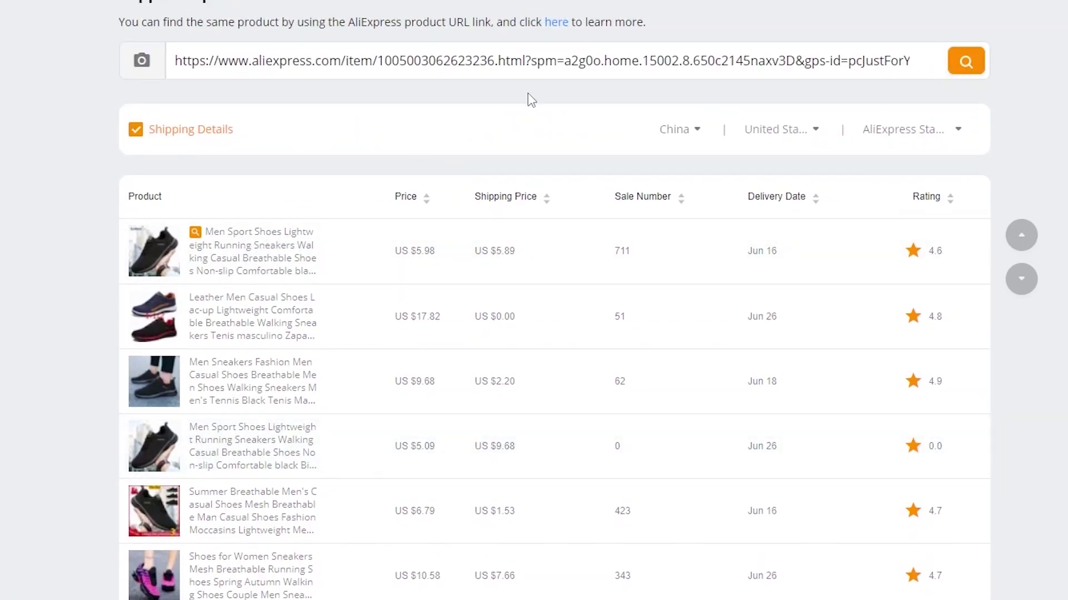
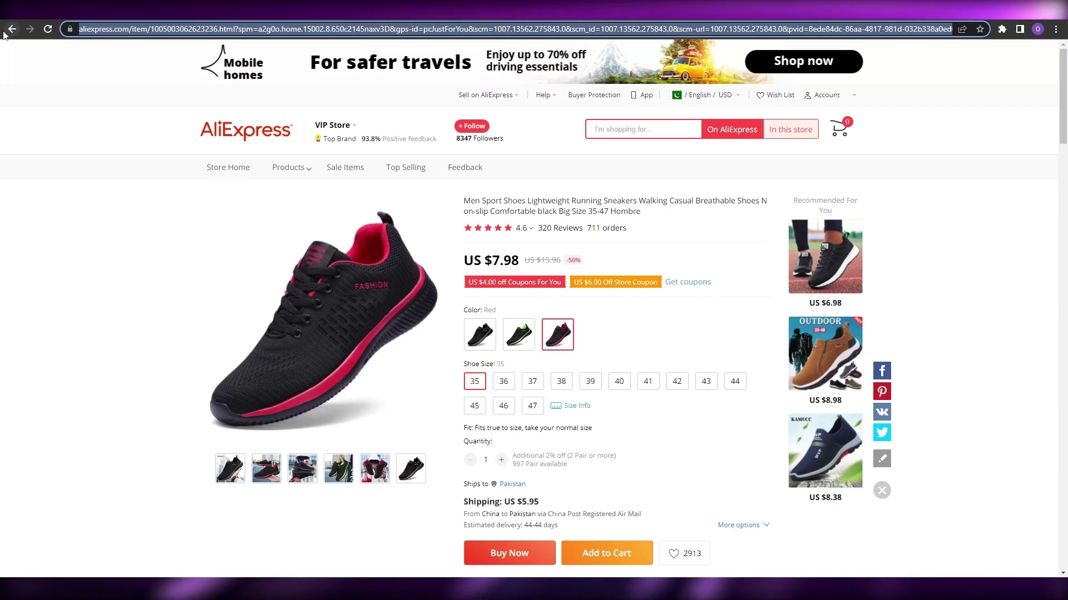
- Return to the AliExpress home page and search for shoes
key("alt+Left")
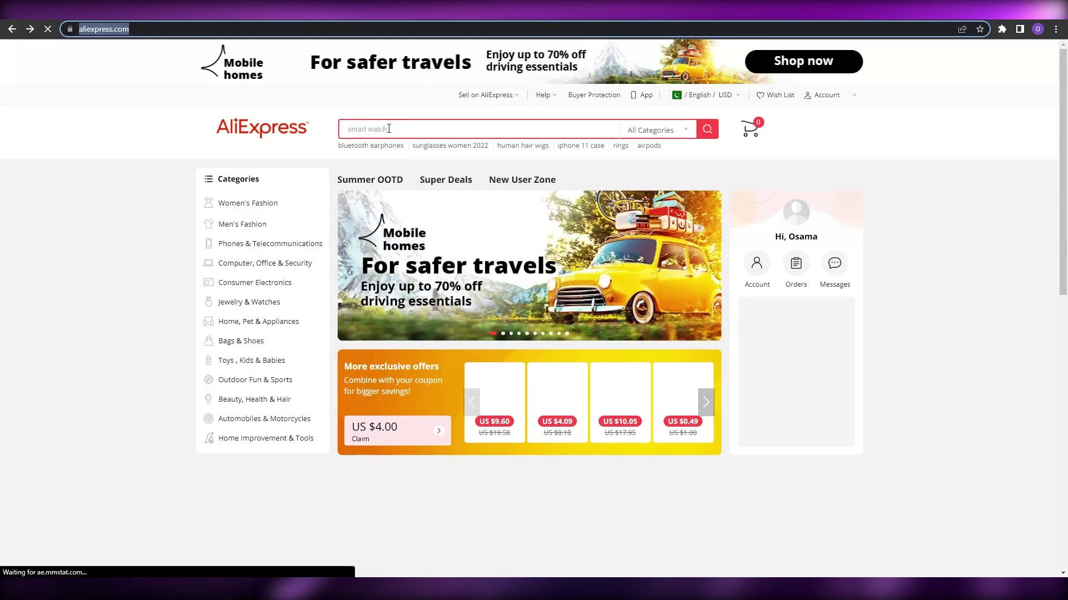
left_click(389, 128)
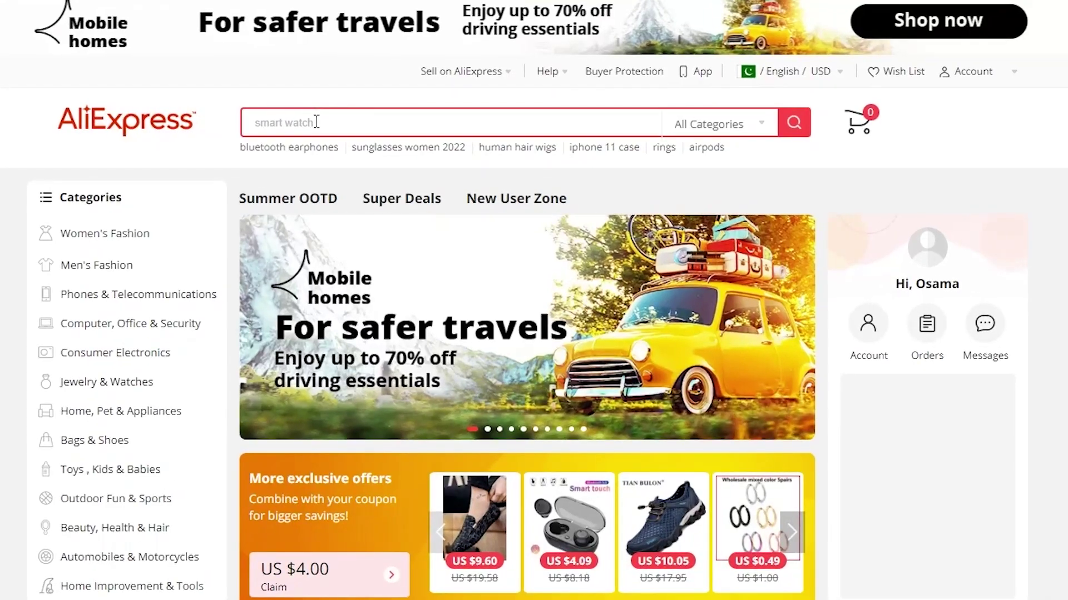
type("shoes")
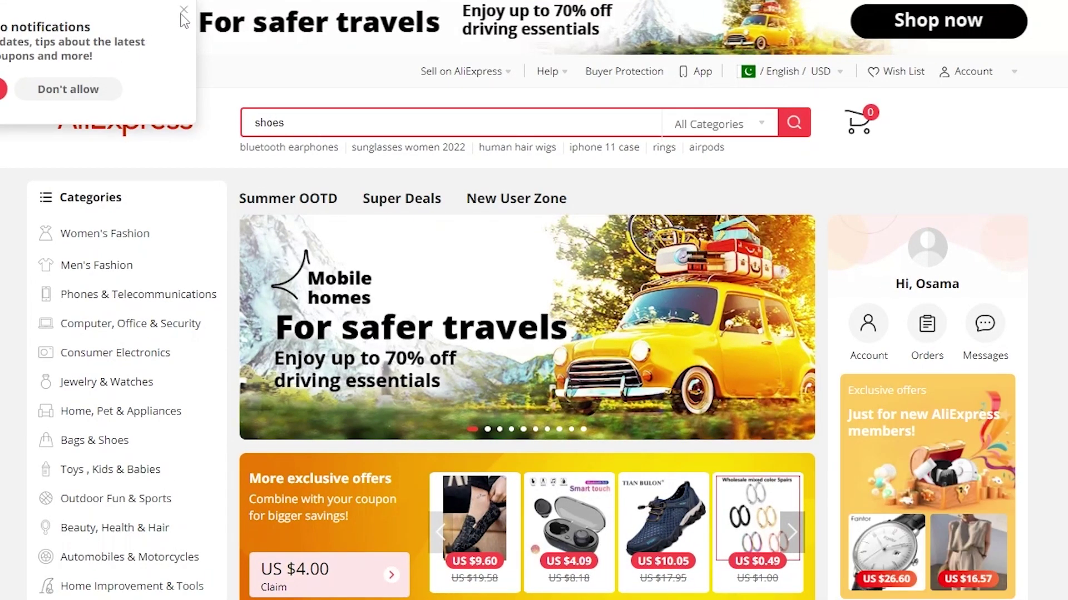
key("Return")
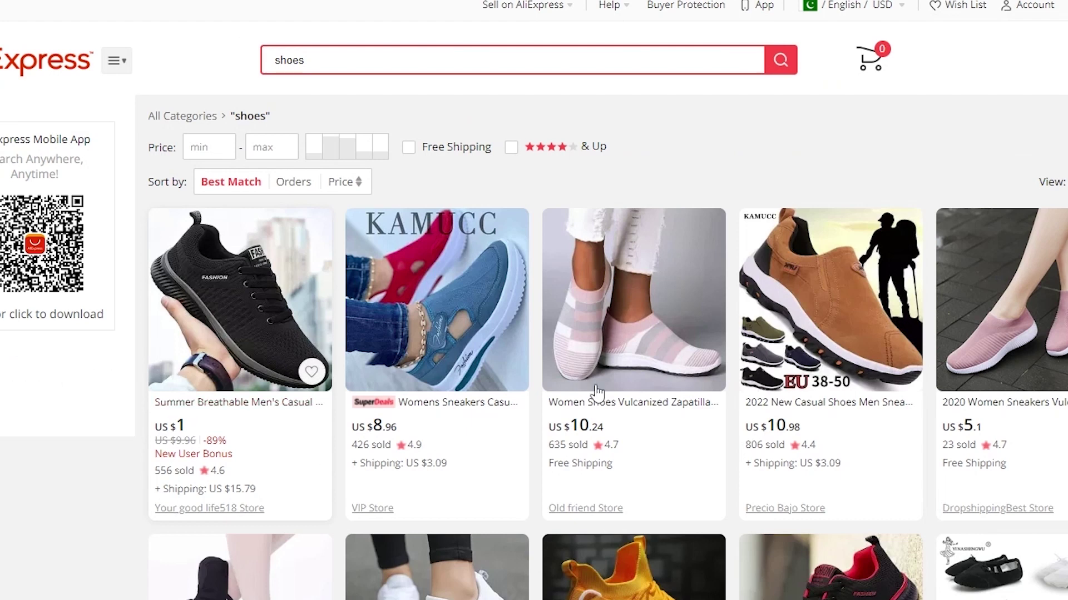
- Browse the AliExpress shoe results and open the red 2021 Woman Shoes Sneakers Flats from VIP Store
scroll(465, 544, "down", 15)
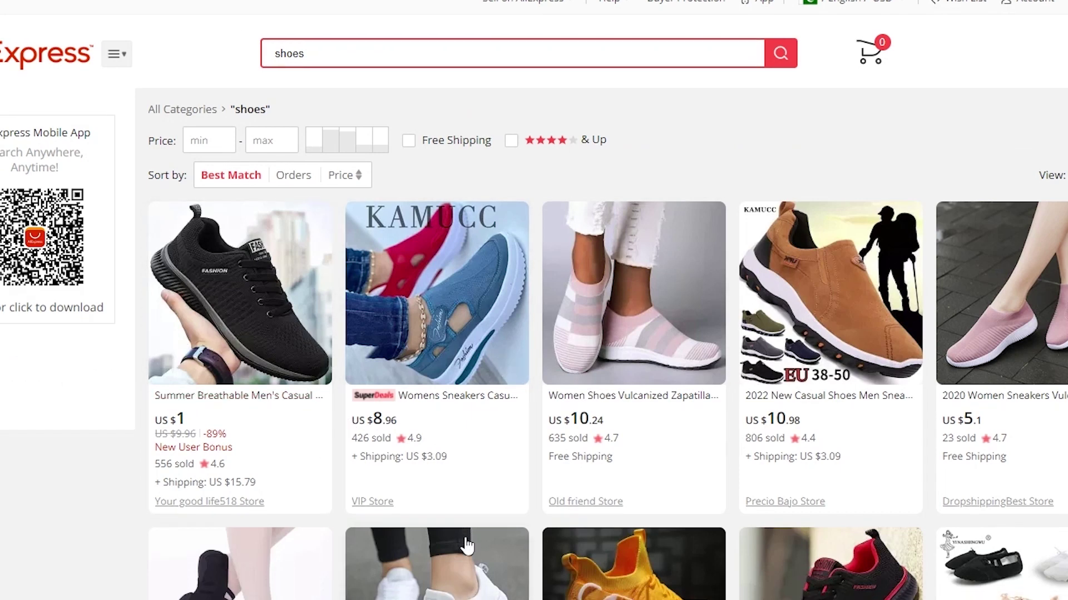
scroll(811, 421, "up", 15)
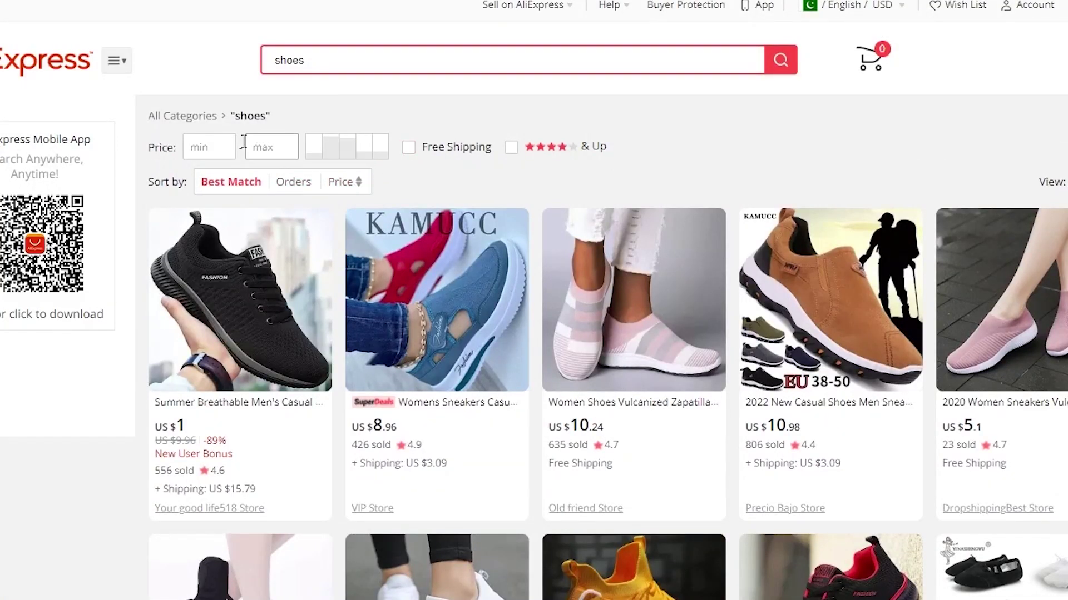
scroll(453, 405, "down", 20)
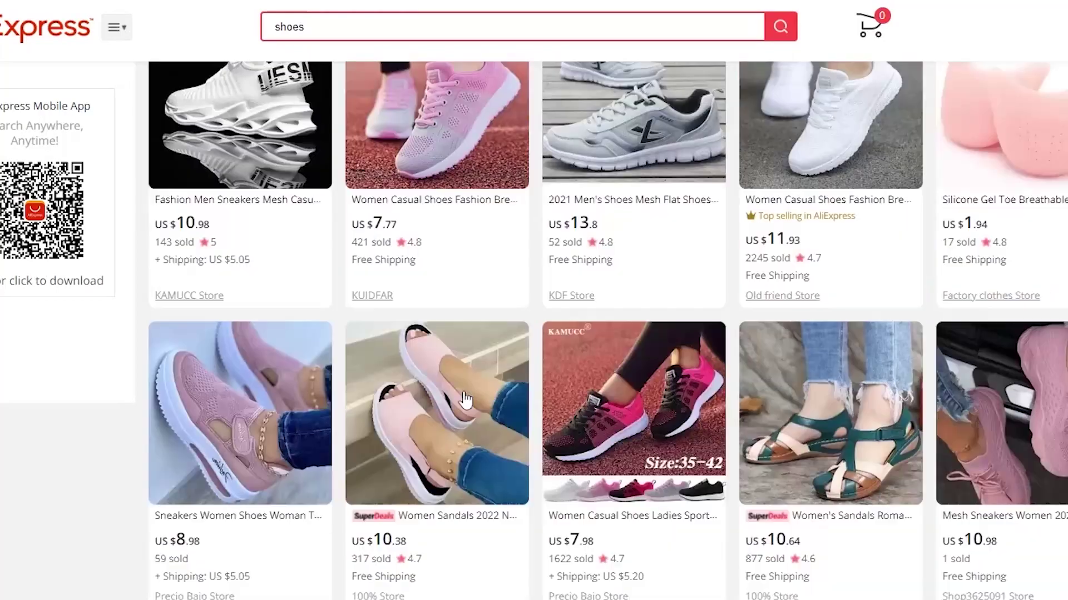
scroll(465, 399, "down", 4)
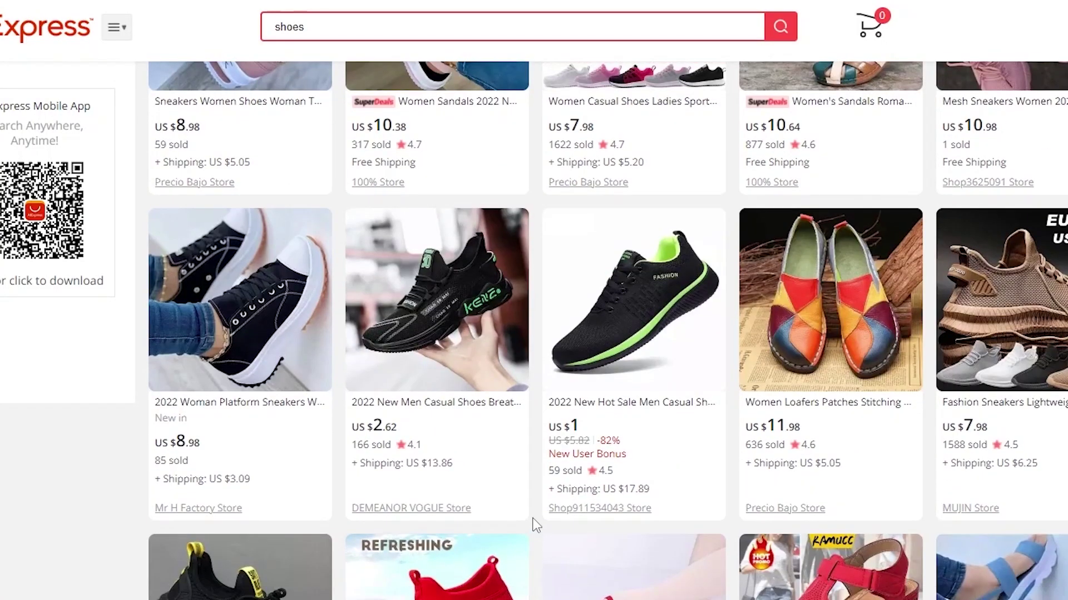
scroll(534, 524, "down", 6)
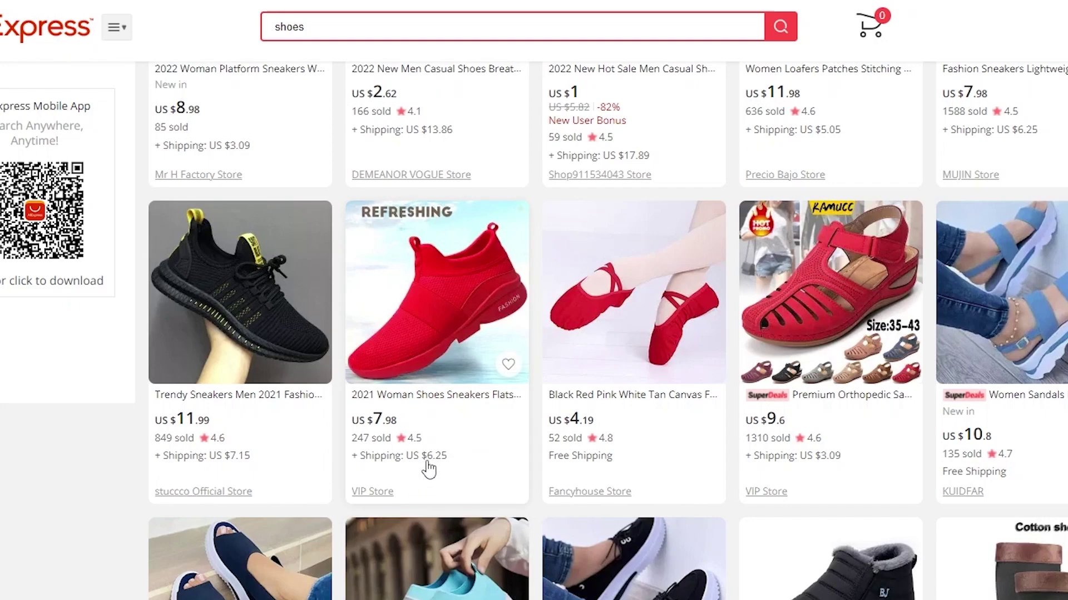
scroll(428, 469, "down", 2)
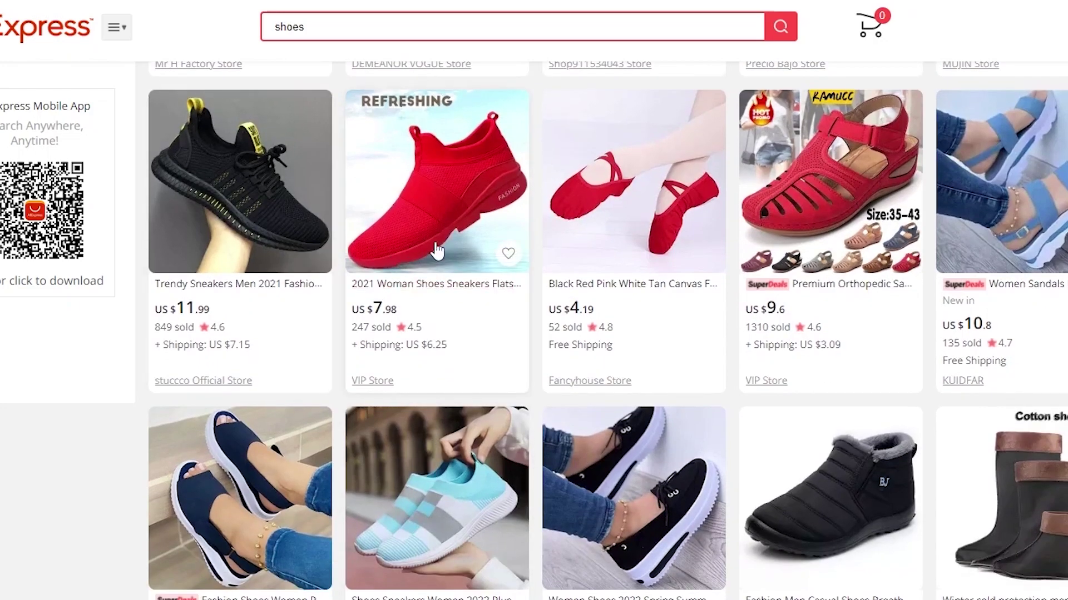
left_click(437, 250)
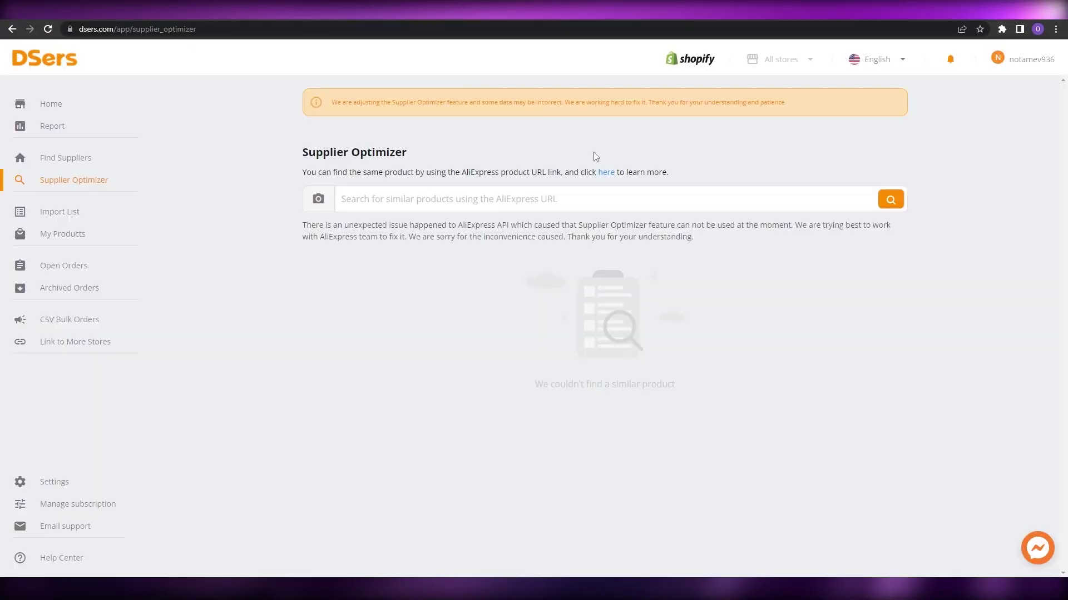
- Search the DSers Supplier Optimizer for similar products using the AliExpress URL of the red sneakers
left_click(512, 198)
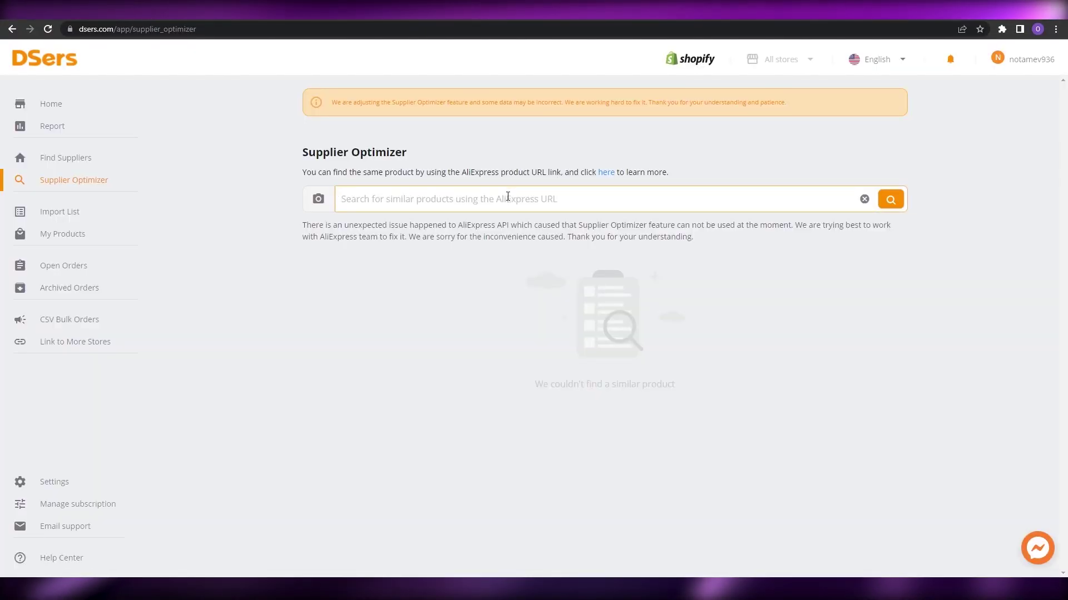
key("ctrl+v")
left_click(884, 206)
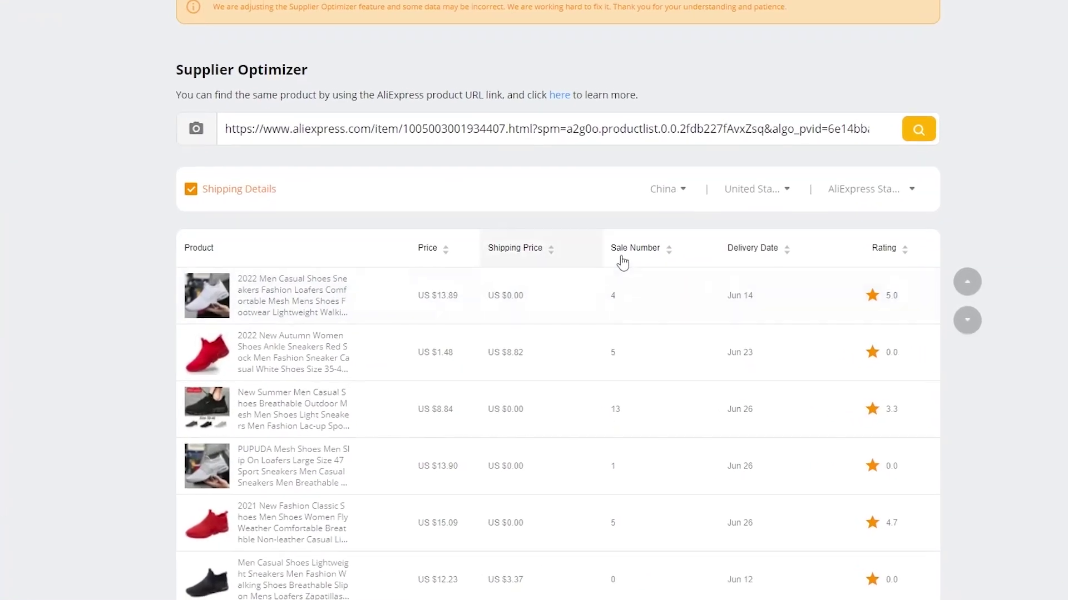
- Sort the similar products by sale number, highest first, and compare the suppliers' prices, shipping prices, delivery dates and ratings
left_click(645, 251)
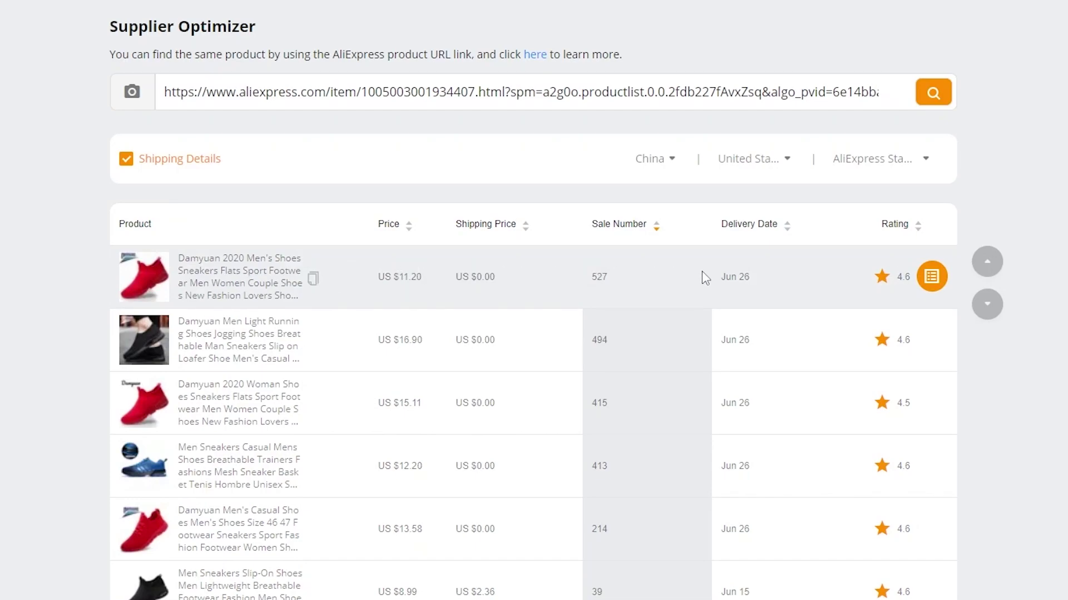
scroll(423, 320, "down", 2)
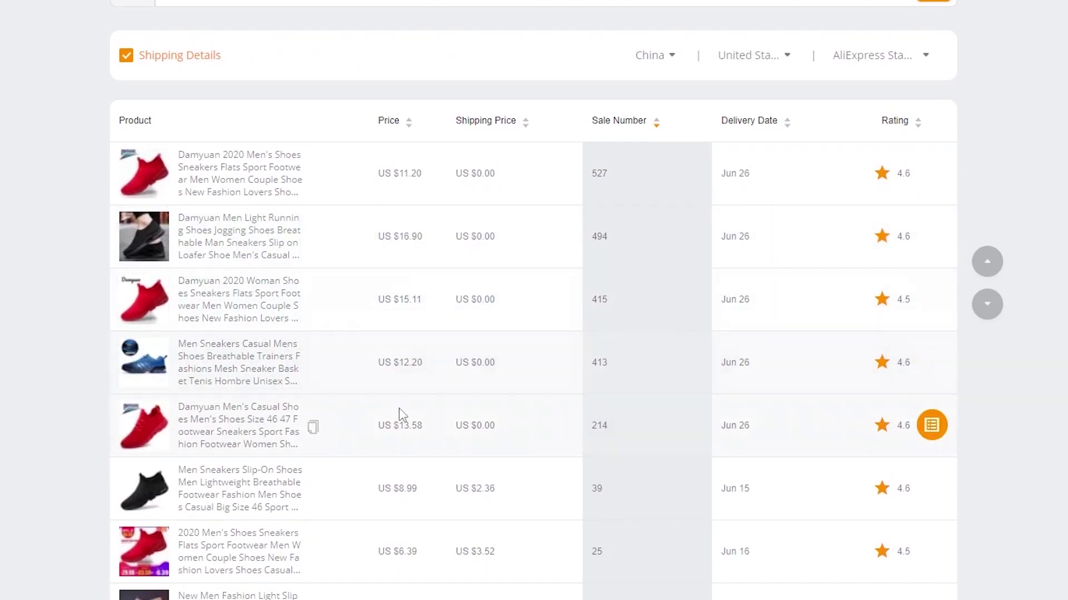
scroll(401, 414, "up", 2)
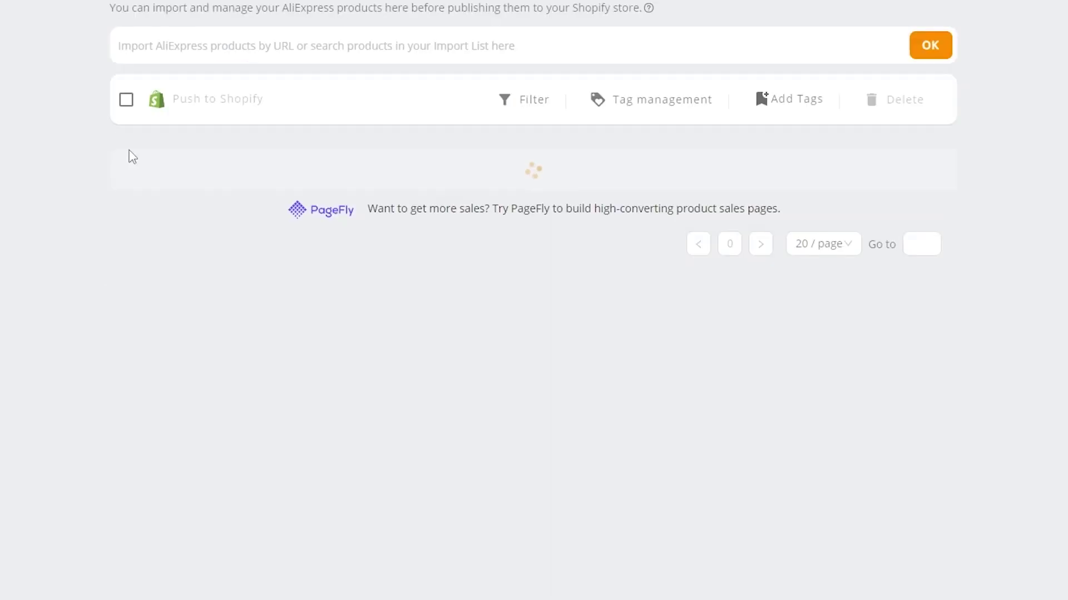
right_click(398, 56)
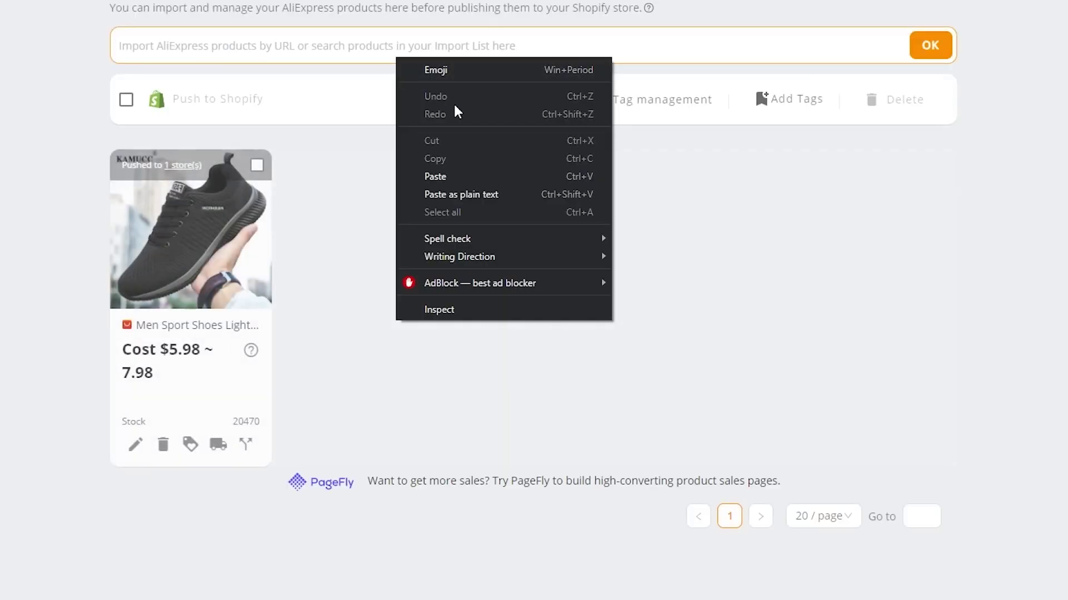
left_click(439, 173)
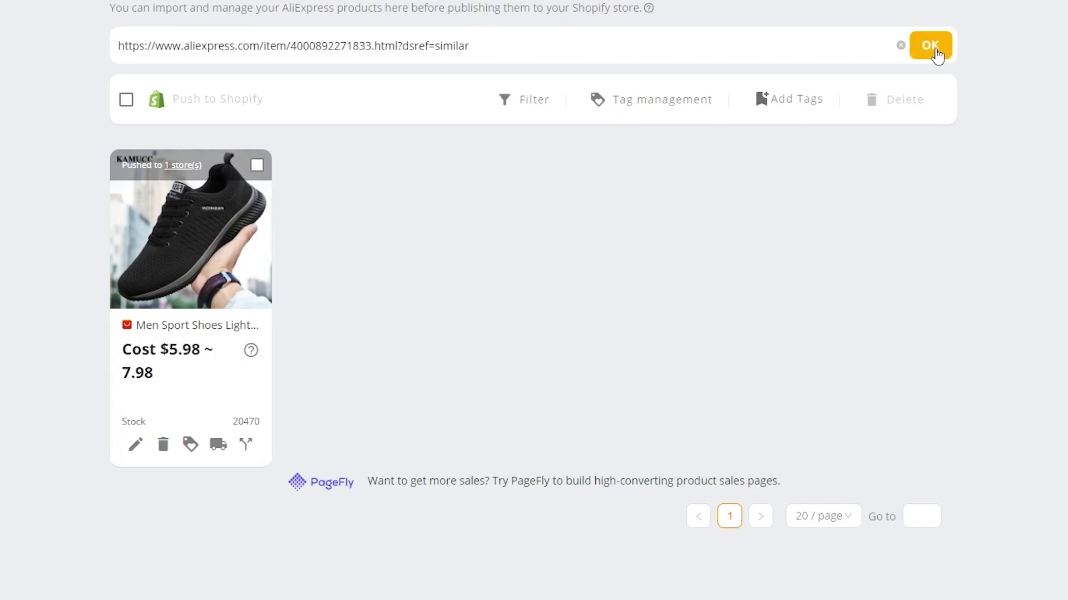
left_click(936, 52)
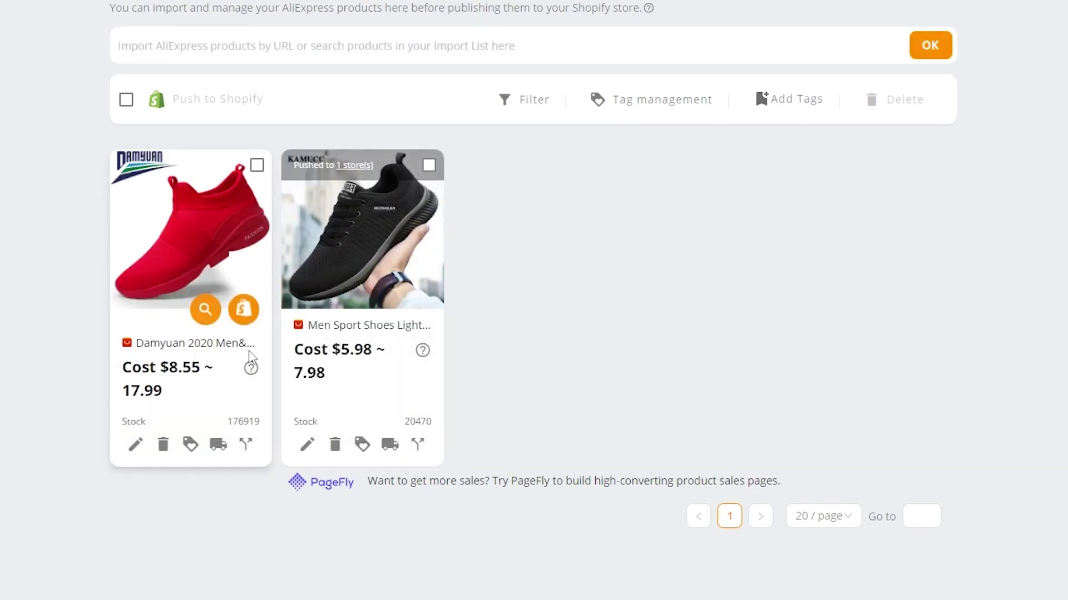
- Try to push the Damyuan shoes to Shopify with the pricing rule and Online Store publishing enabled, and check the push status
left_click(244, 309)
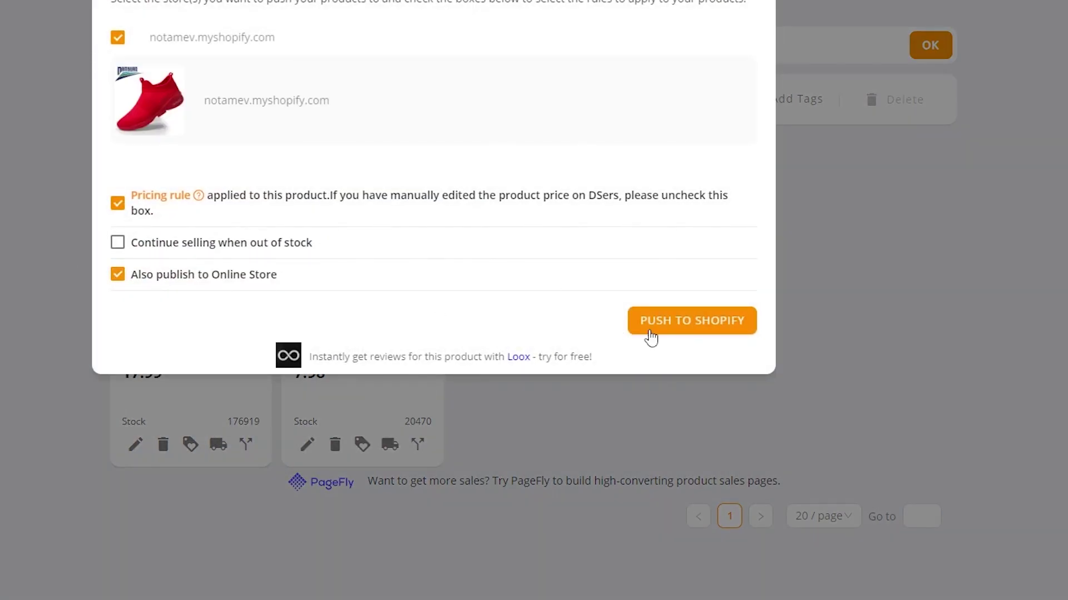
left_click(721, 333)
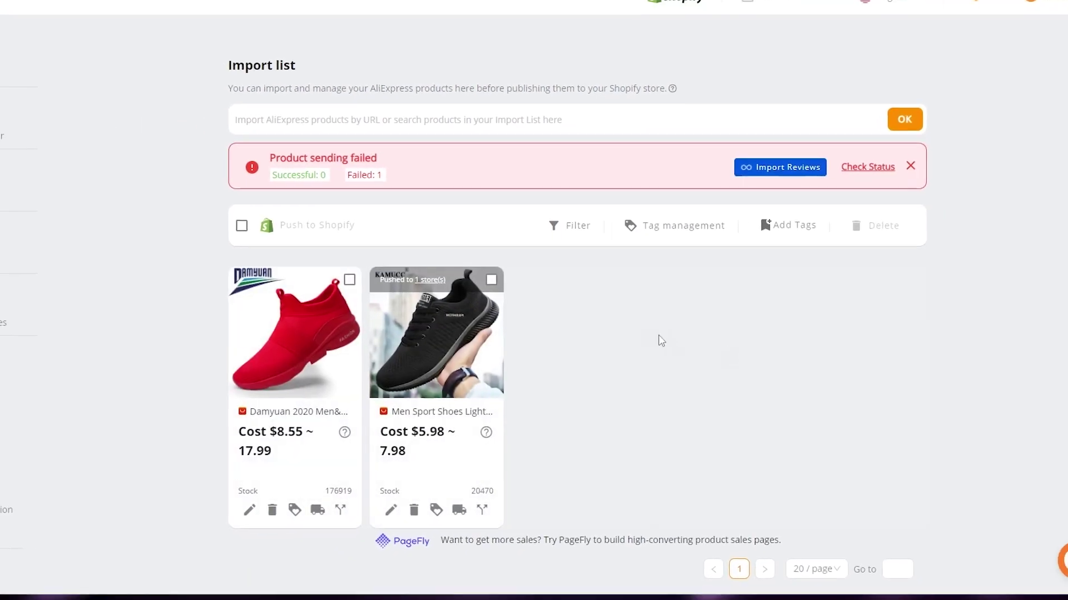
left_click(867, 167)
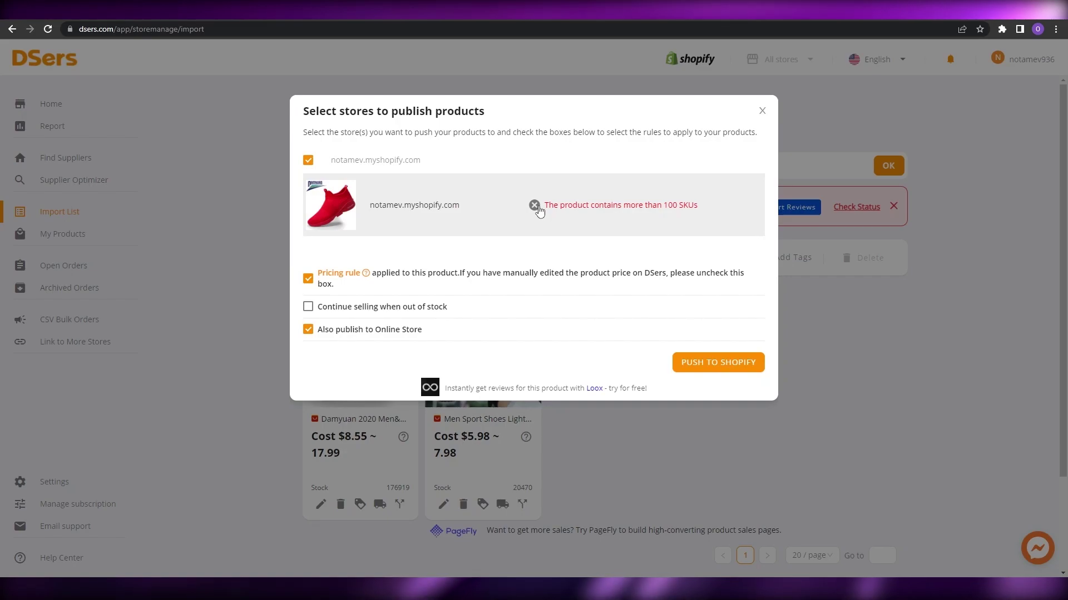
left_click(356, 422)
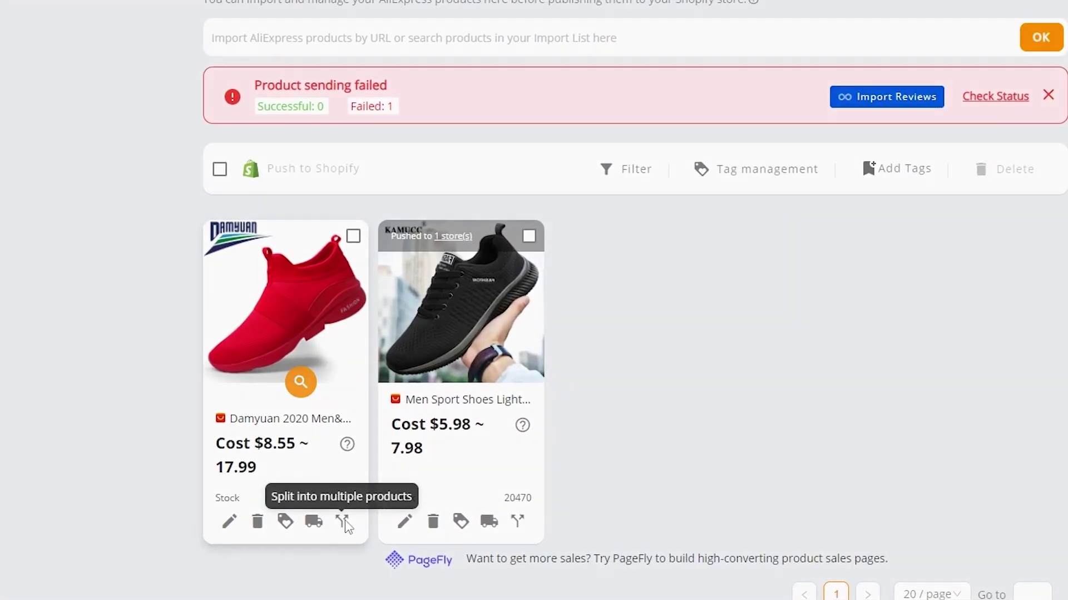
- Split the Damyuan shoes by variant, selecting the colors X666 Red, X666 Black, X666 White, X666 Grey and 7732 Black White
left_click(343, 521)
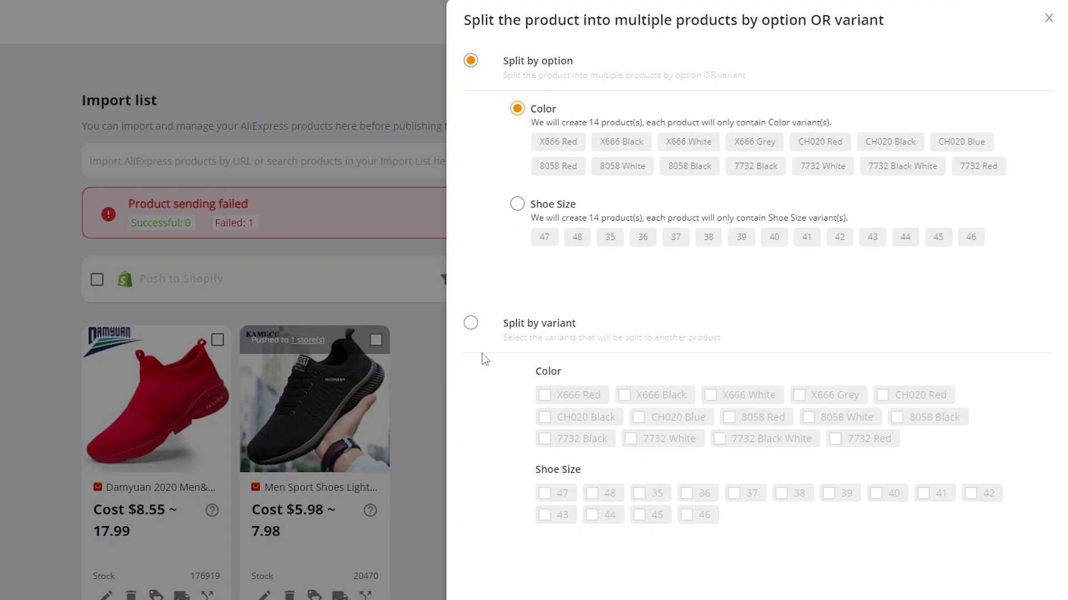
left_click(471, 325)
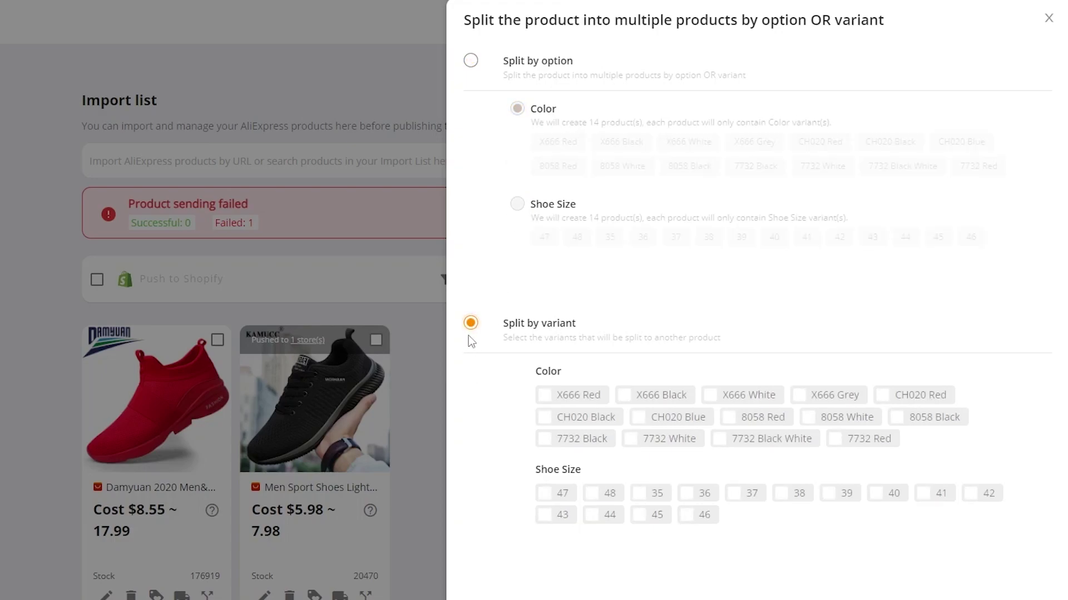
left_click(547, 396)
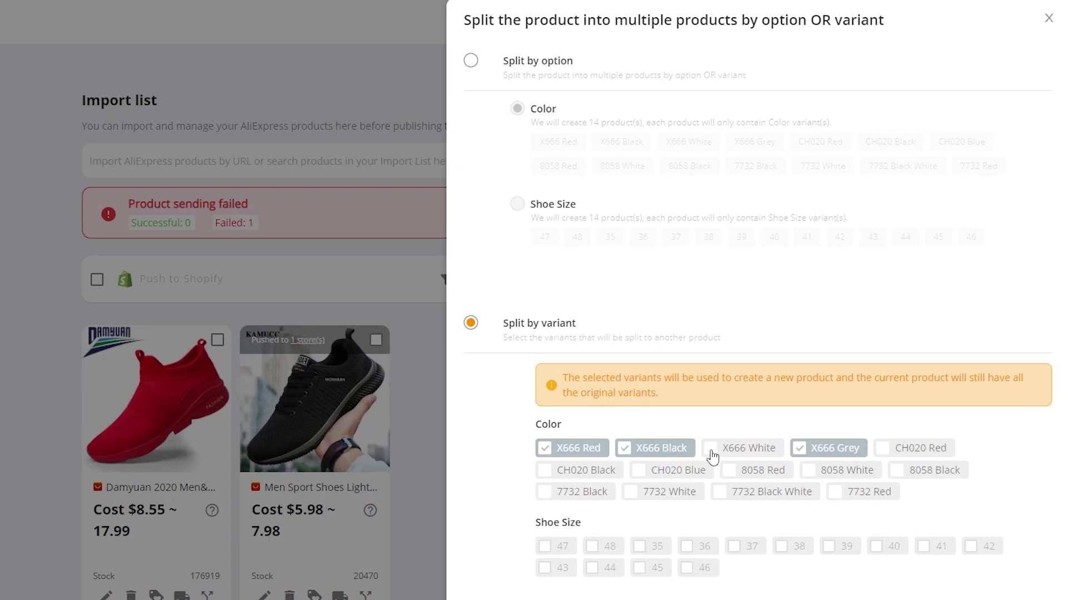
left_click(719, 492)
scroll(719, 473, "down", 2)
left_click(1023, 578)
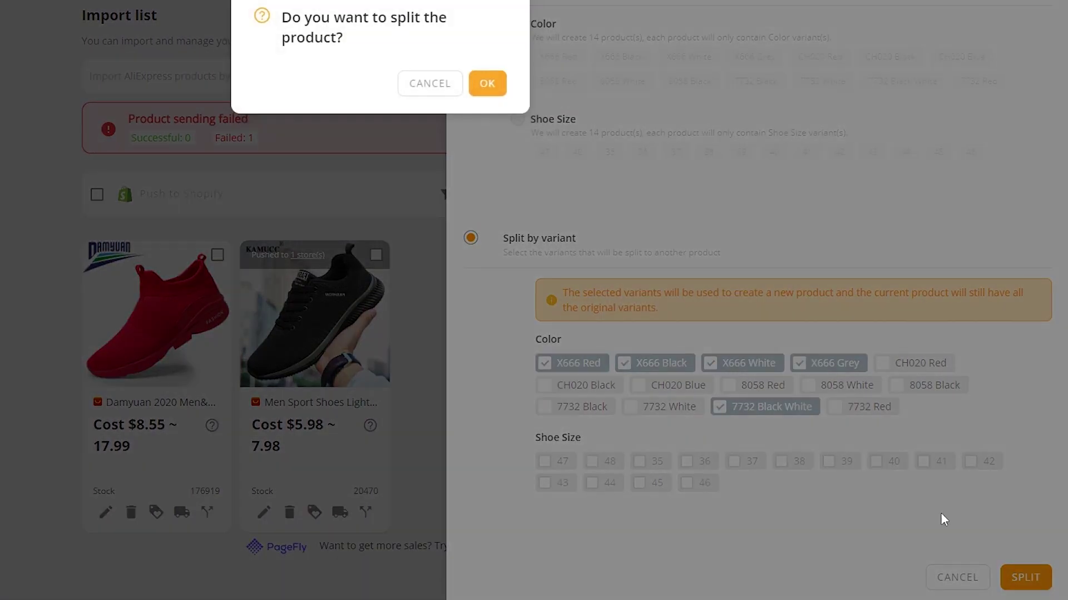
left_click(487, 86)
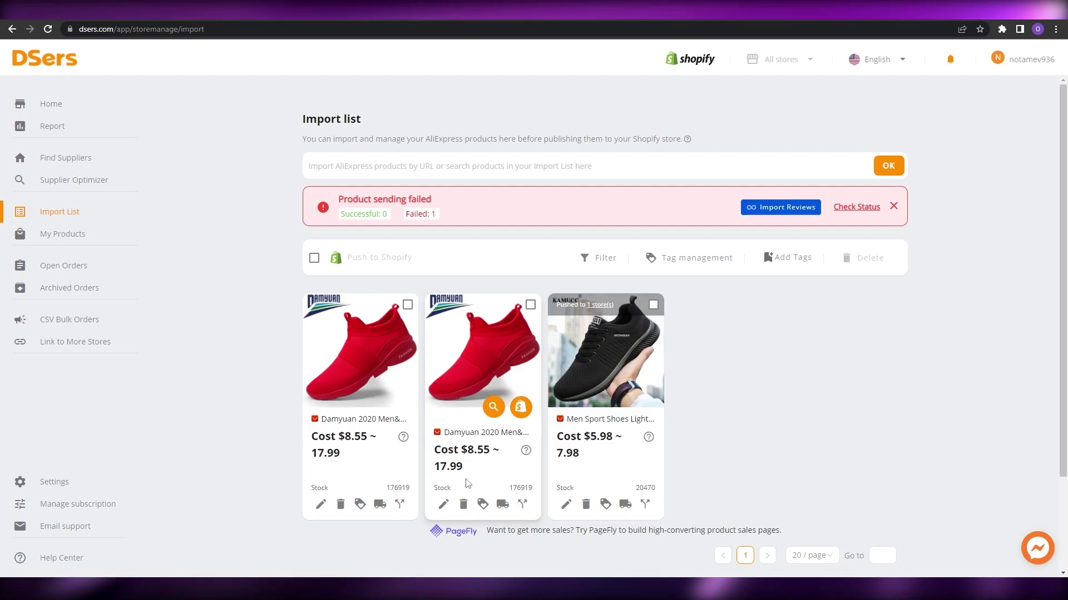
- Try to push the second Damyuan product in the import list to Shopify and check its push status
left_click(520, 407)
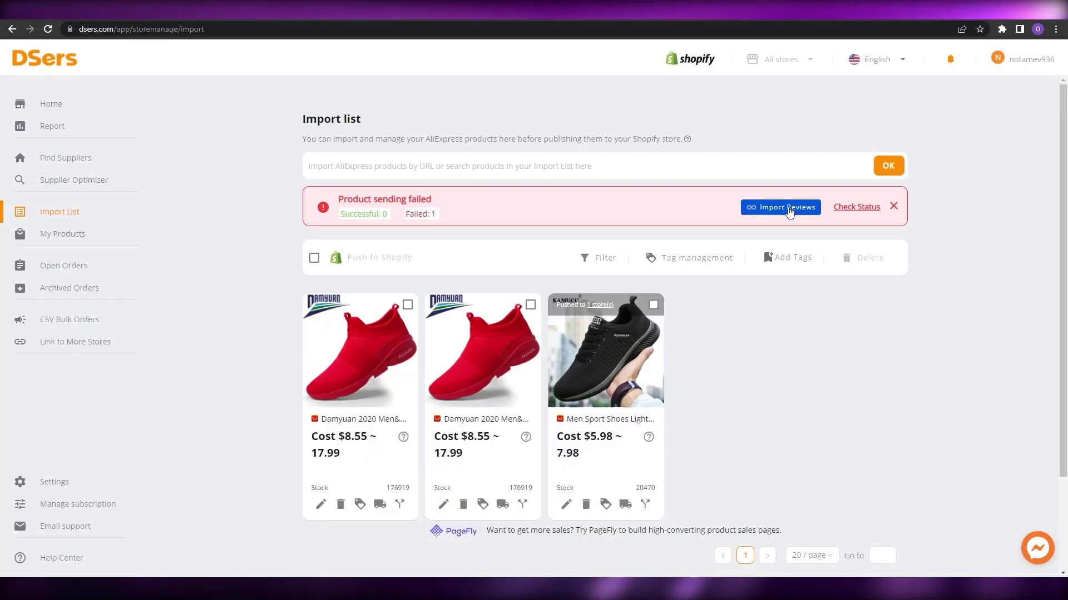
left_click(856, 207)
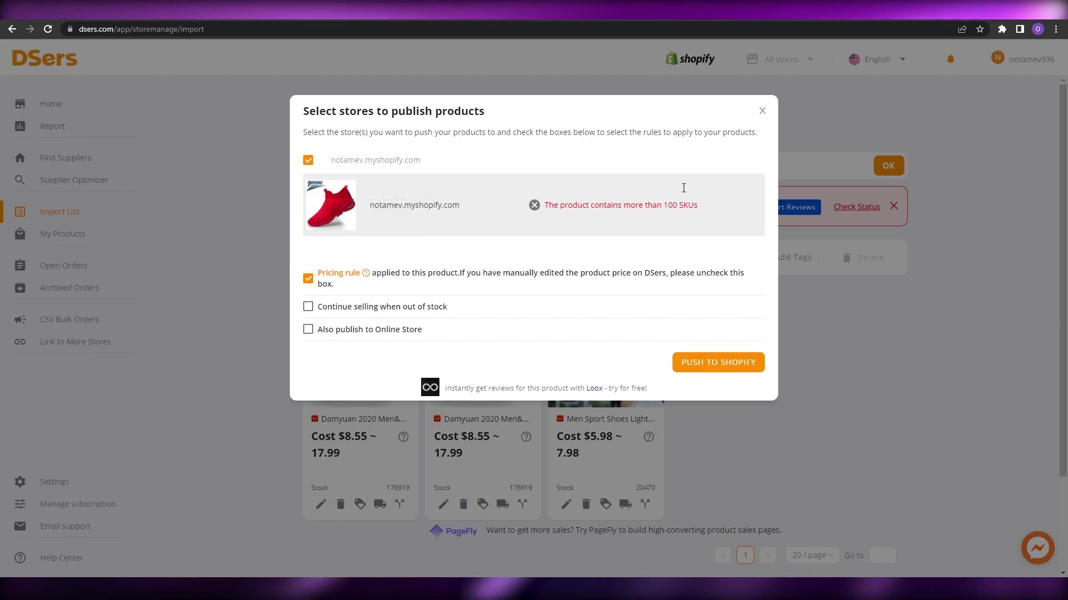
left_click(762, 111)
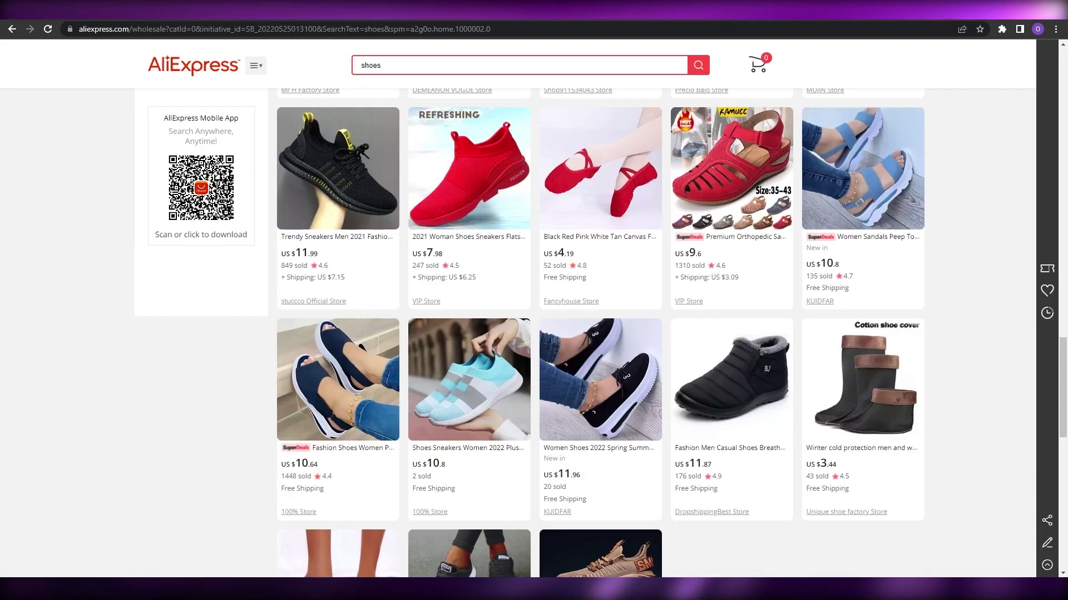
- Return to the AliExpress shoe results and look through the remaining products for another pair to import
scroll(738, 349, "down", 3)
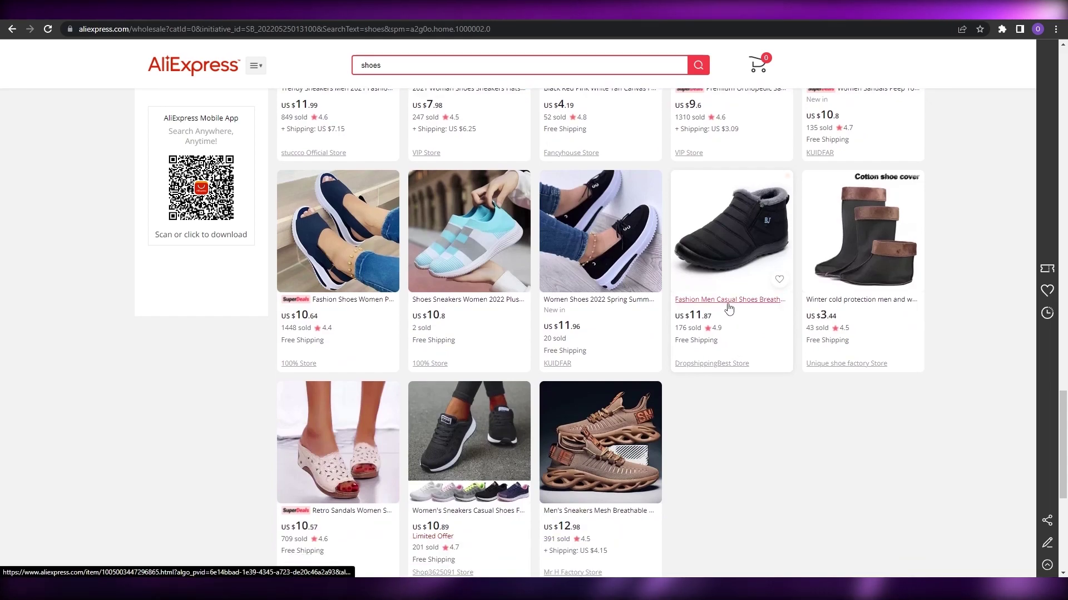